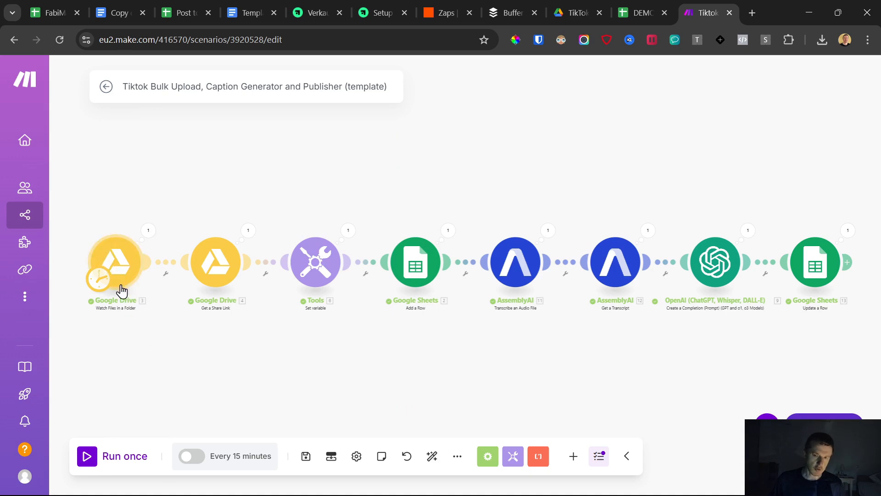
click(561, 5)
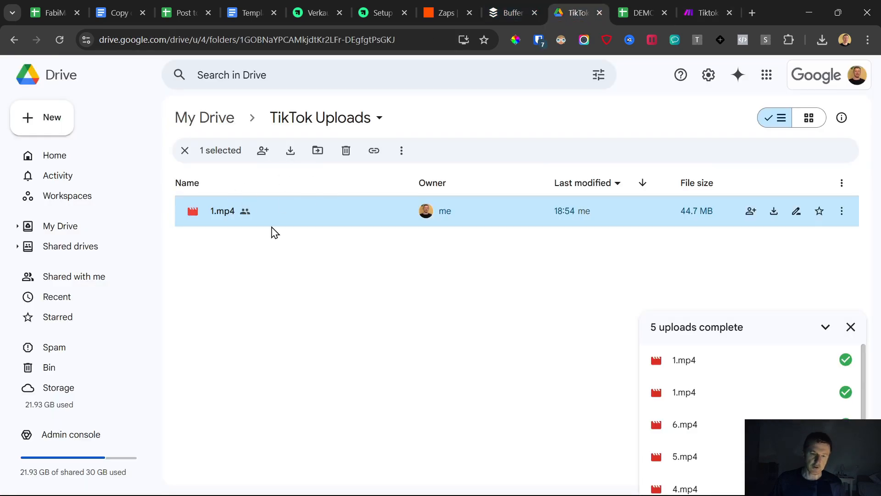
click(705, 7)
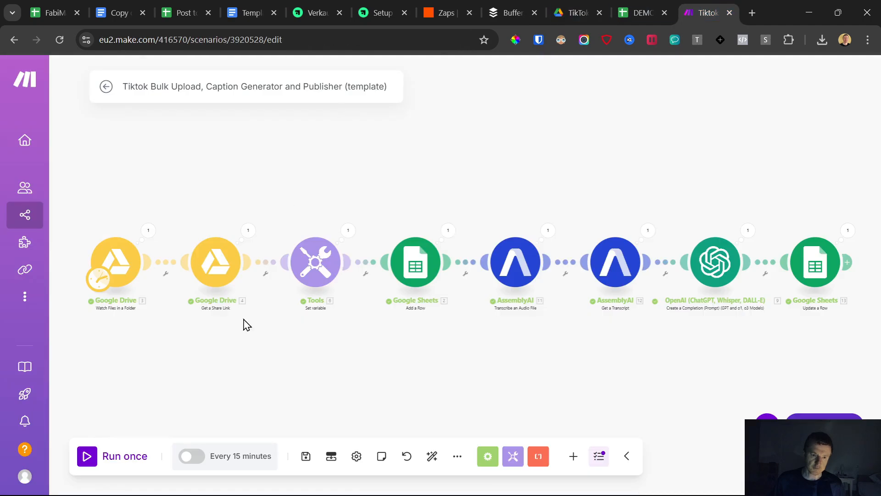
Schedule the scenario to run on days of the week, with Sunday as the only selected day.
click(216, 456)
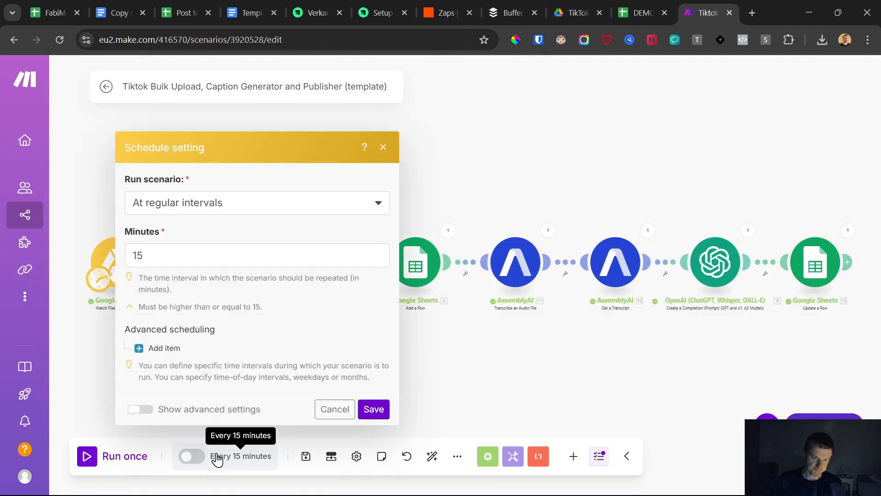
click(183, 203)
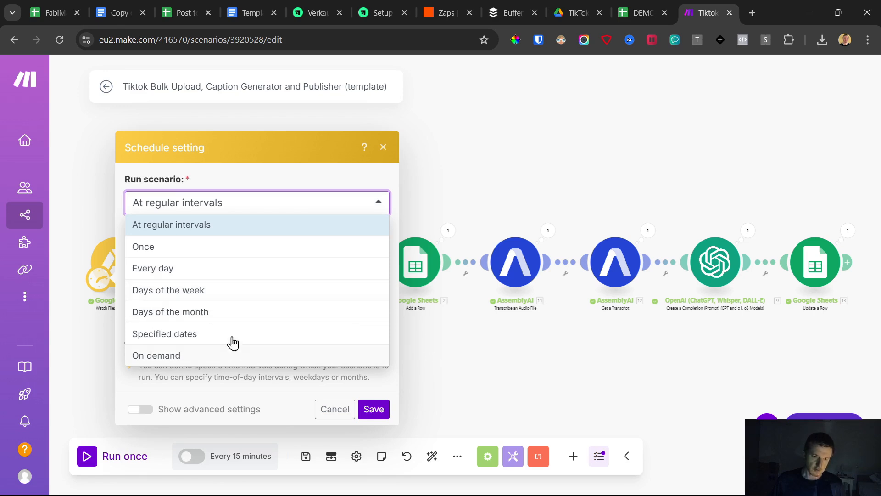
click(189, 290)
scroll(145, 298, down, 1)
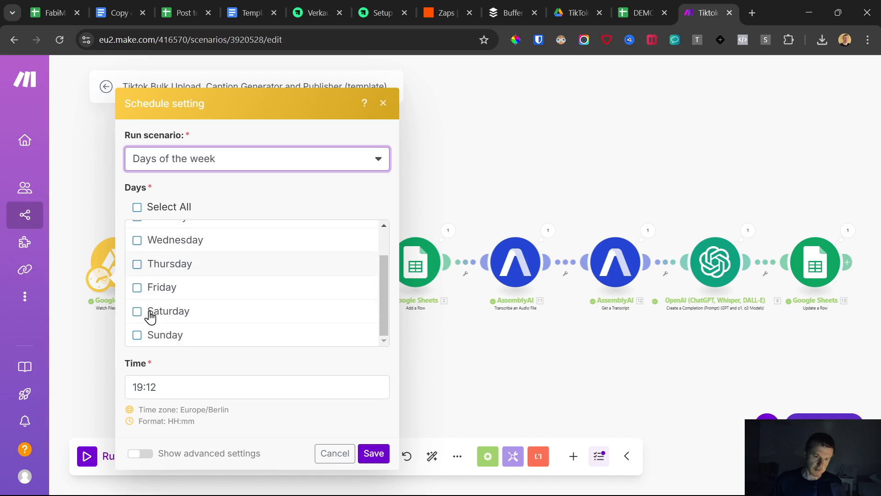
click(138, 313)
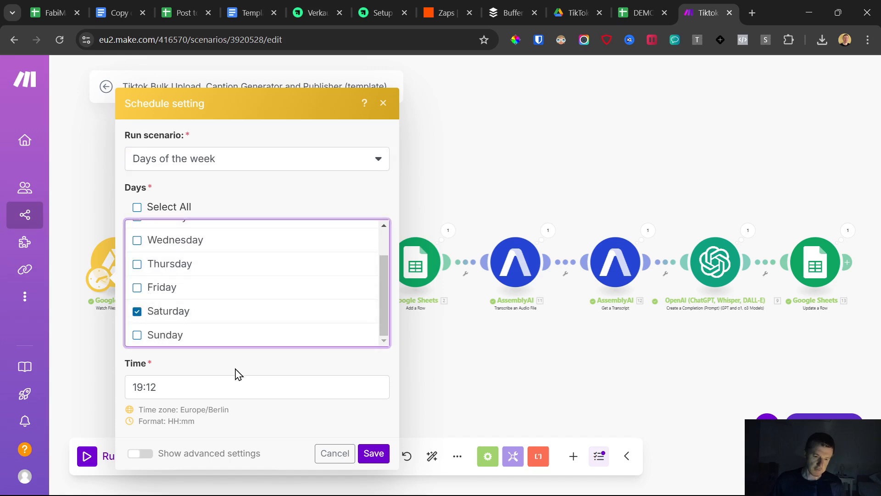
click(138, 311)
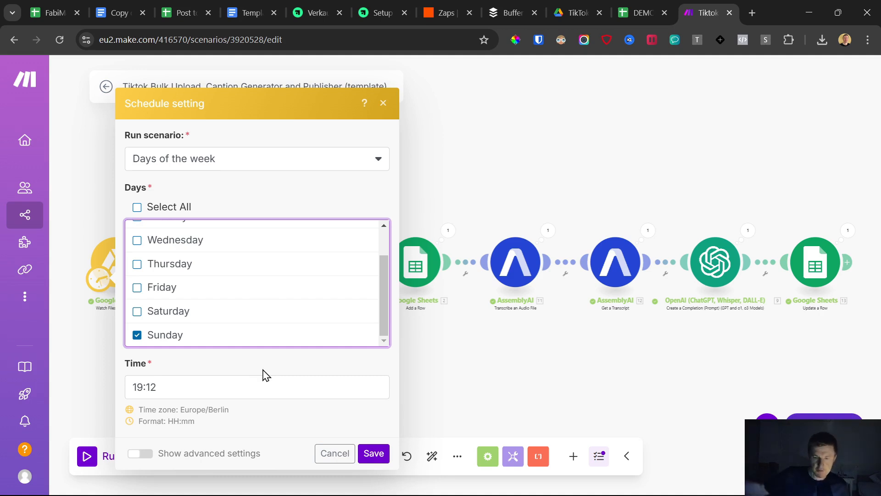
click(373, 453)
click(344, 324)
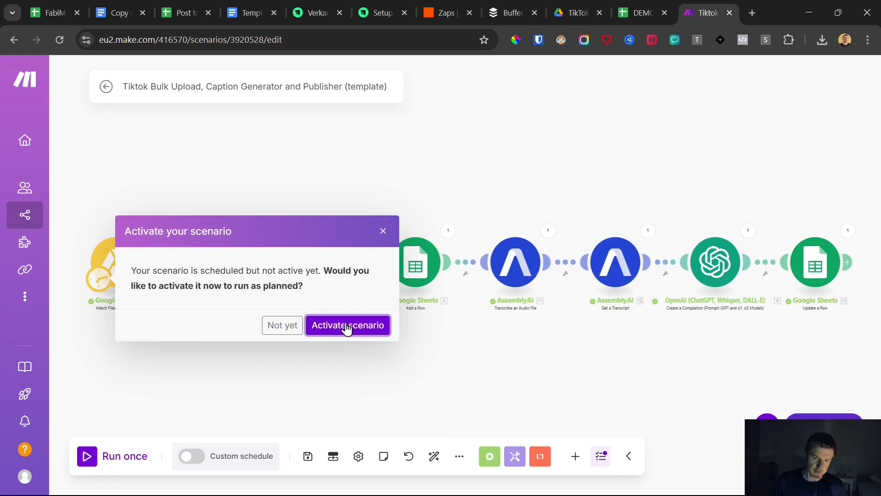
Set the scenario schedule's time to 01:12, save it and activate the scenario.
click(245, 464)
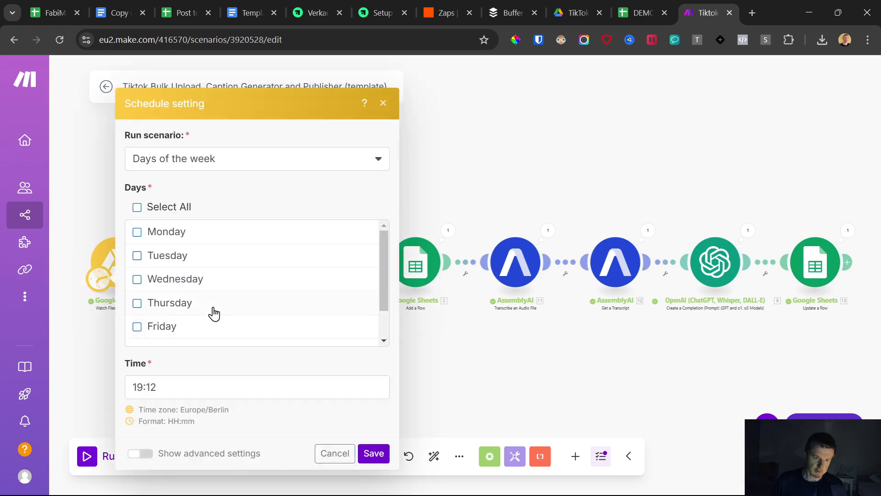
click(136, 386)
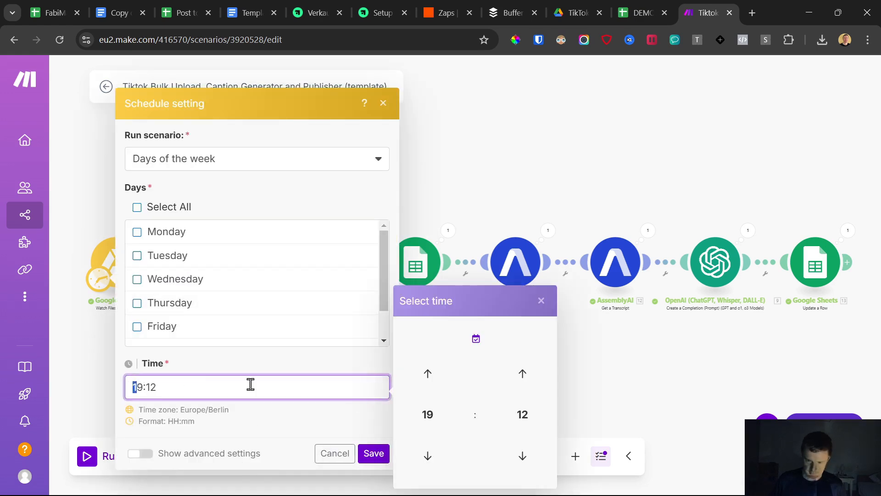
click(427, 415)
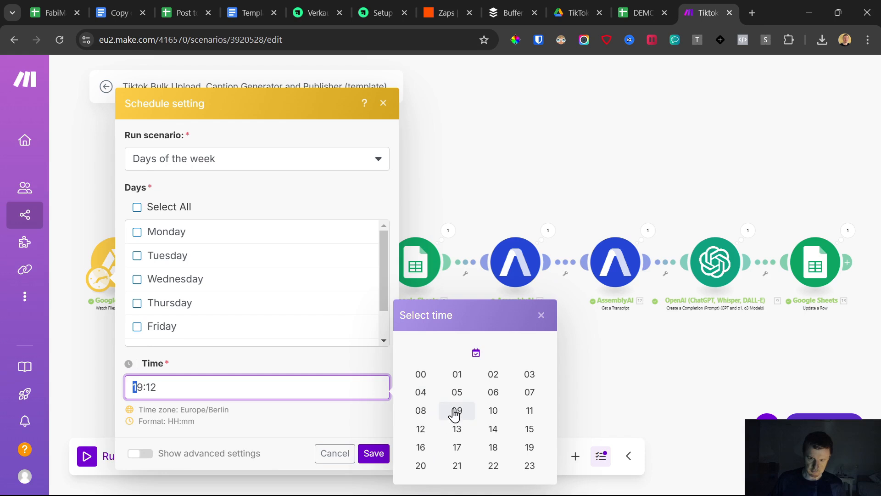
click(456, 376)
click(291, 434)
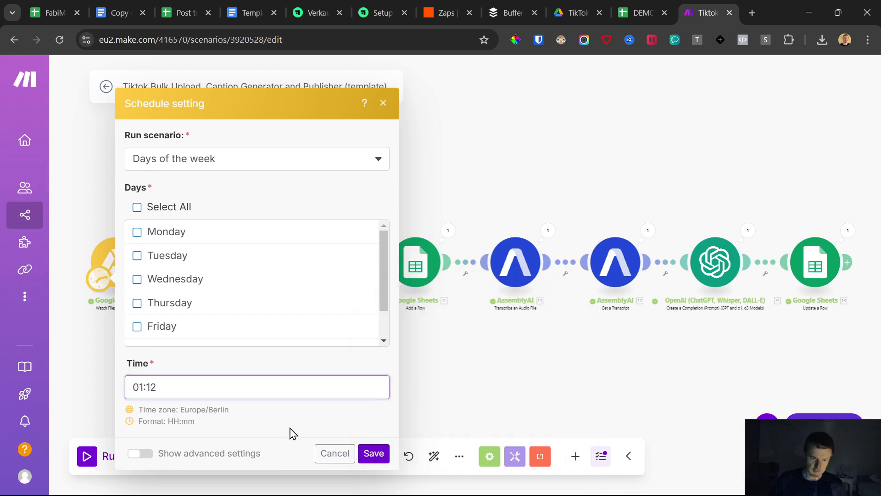
scroll(277, 277, down, 1)
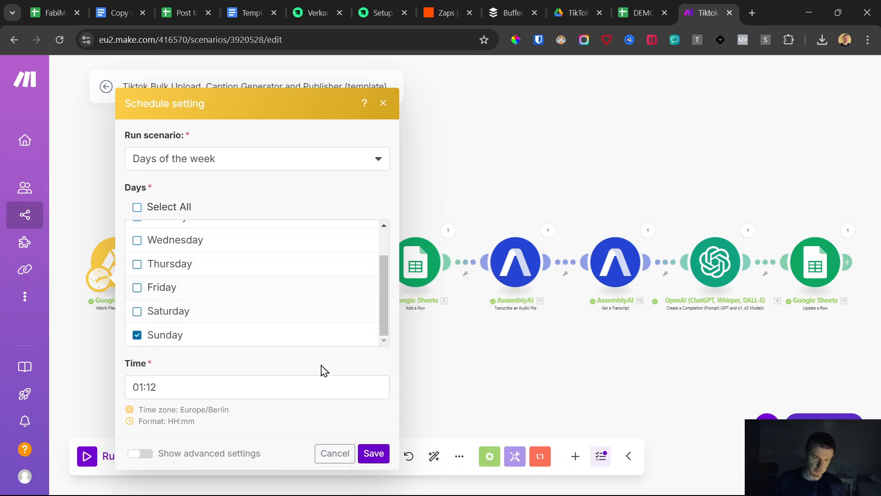
click(378, 456)
click(347, 324)
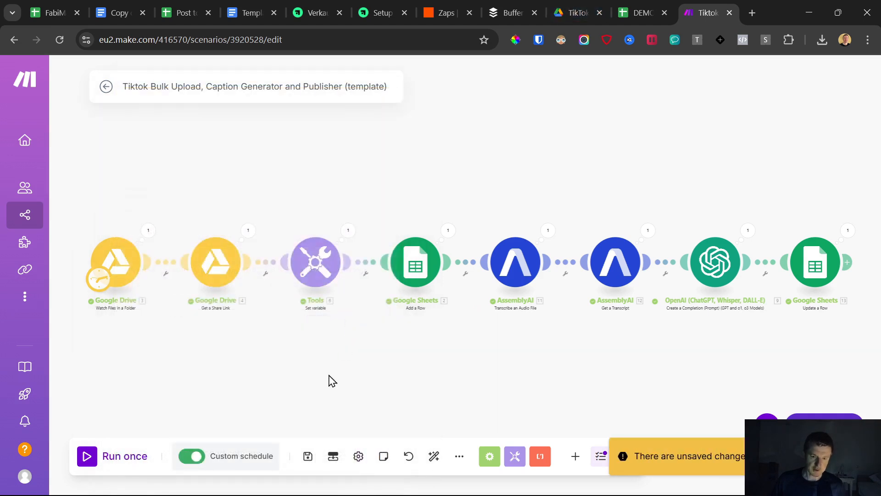
Save the scenario with its custom schedule.
click(240, 458)
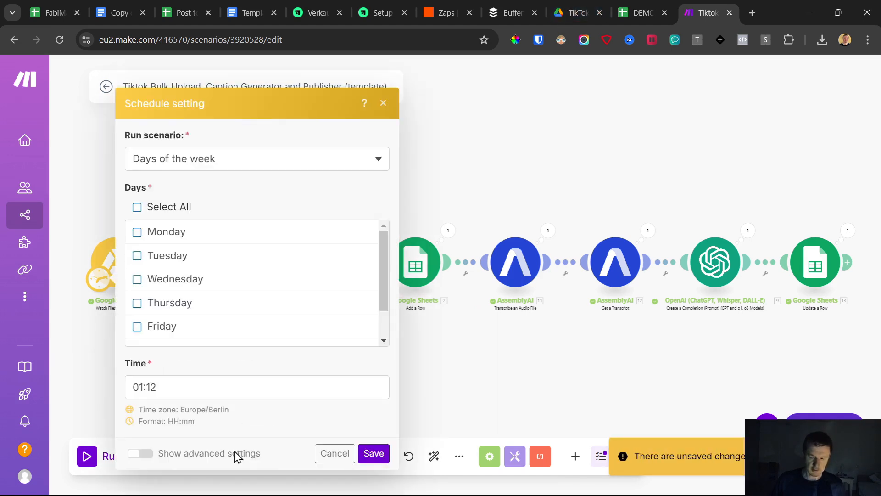
click(383, 104)
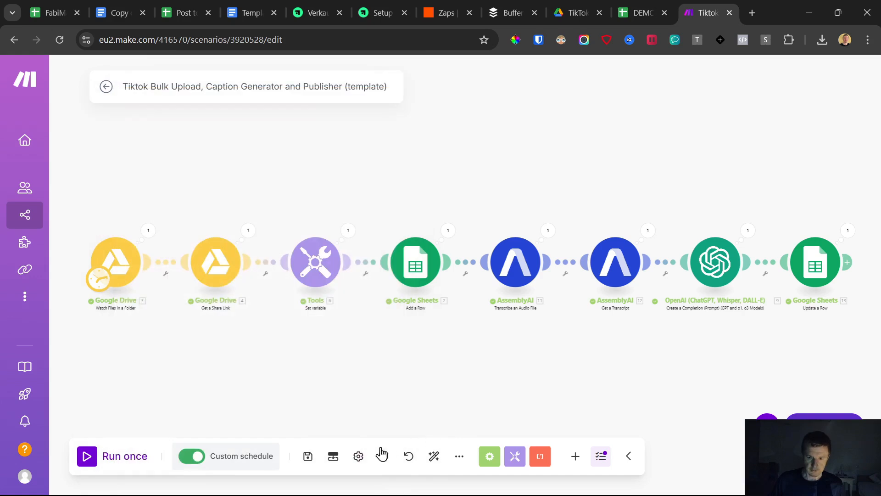
click(307, 459)
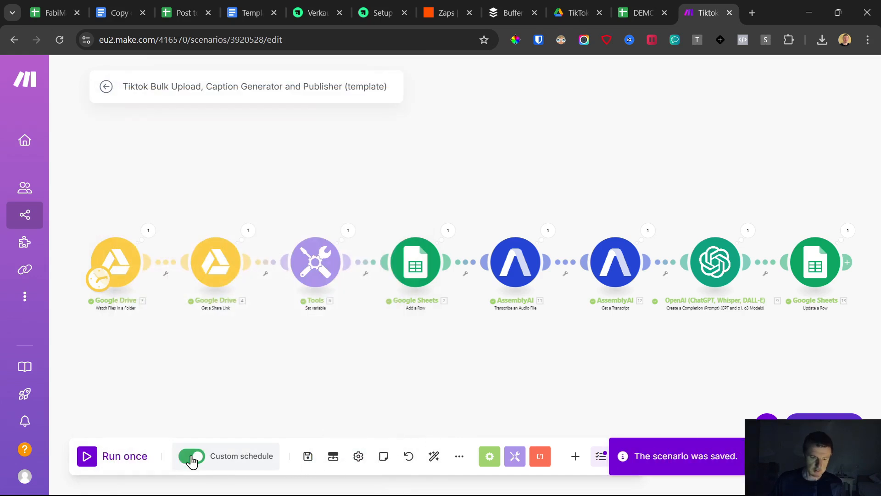
Review the selected day and run time in the scenario's schedule settings.
click(233, 462)
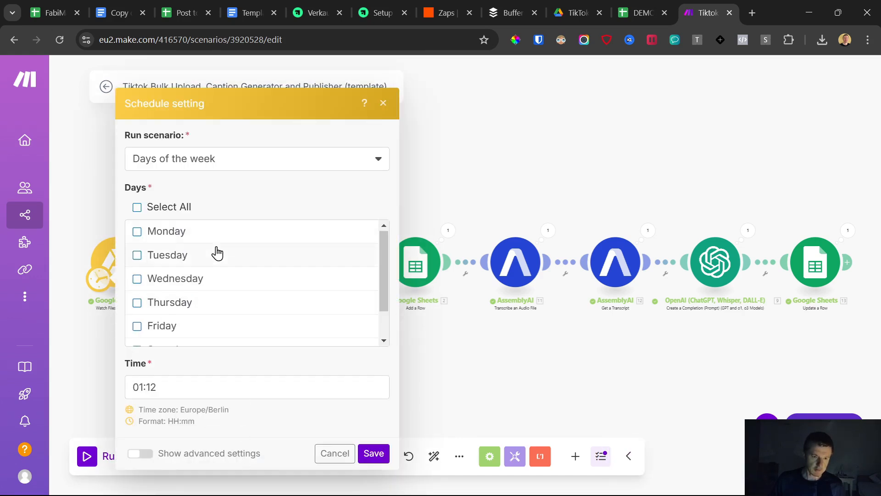
scroll(216, 251, down, 2)
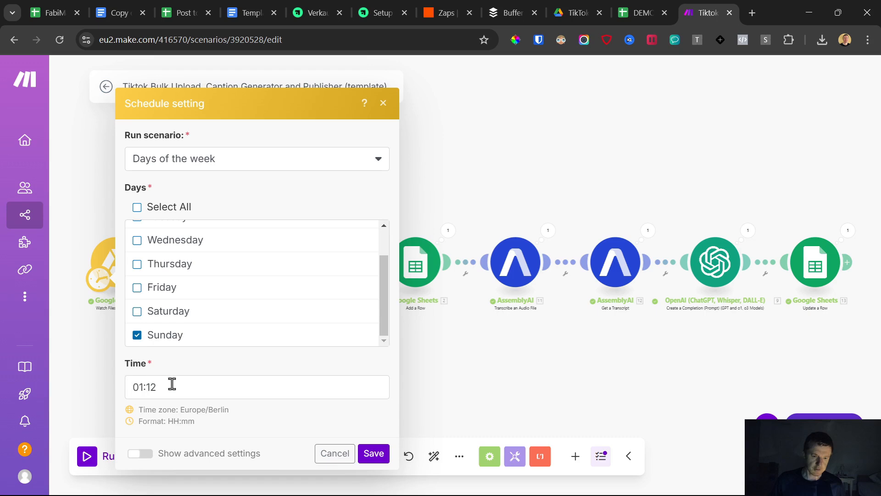
click(384, 103)
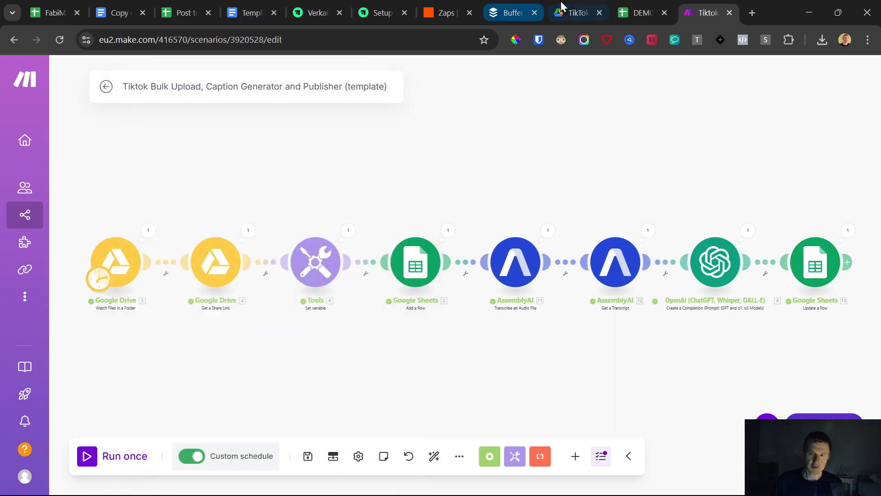
Check the TikTok Uploads folder in Google Drive and the caption, URL and schedule date entries in the Google Sheets Videos sheet.
click(574, 13)
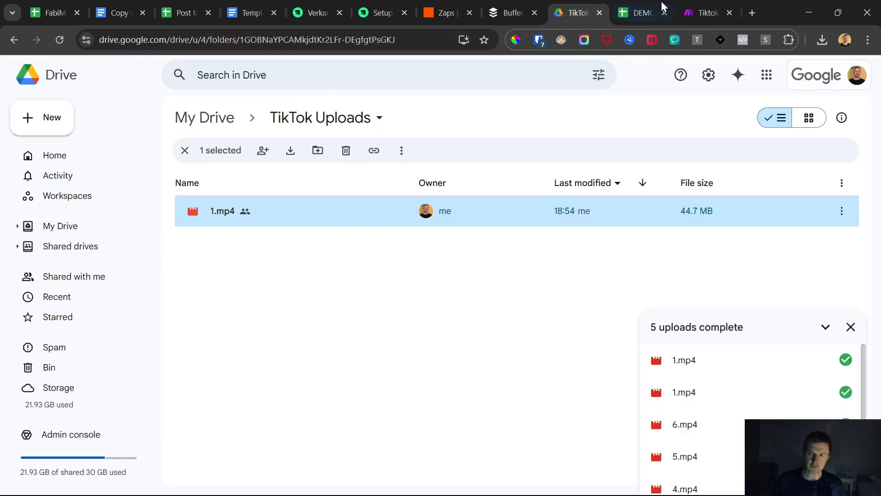
click(642, 11)
drag(205, 197, 535, 386)
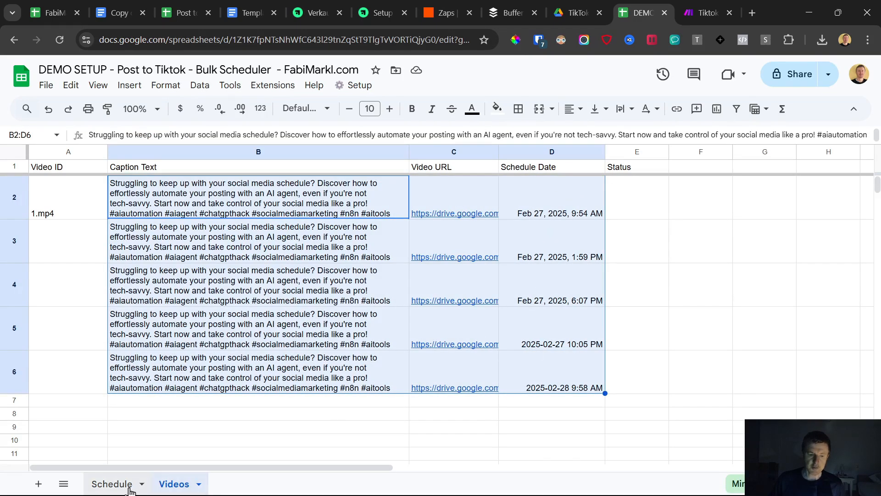
Set Posts per Day to 3 in the Schedule sheet.
click(149, 480)
click(136, 182)
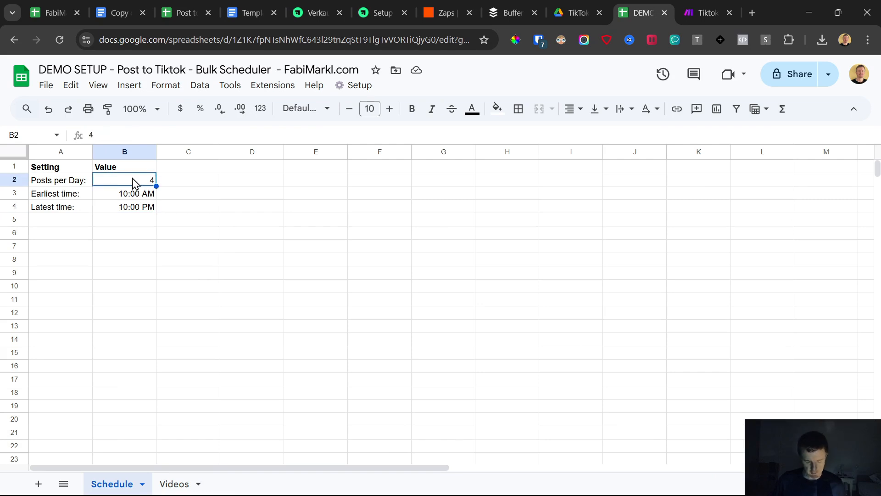
text(3)
Change the Schedule sheet's earliest time to 9:00 AM and latest time to 5:00 PM.
click(105, 196)
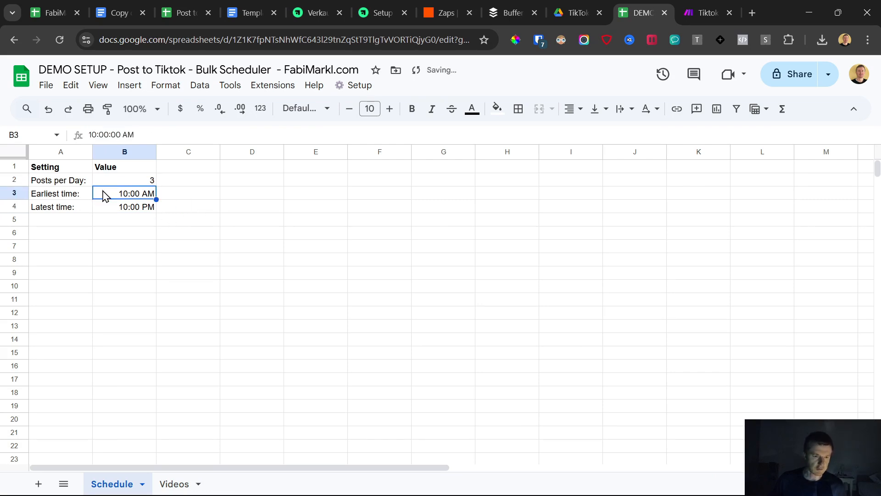
double_click(114, 196)
drag(110, 191, 114, 190)
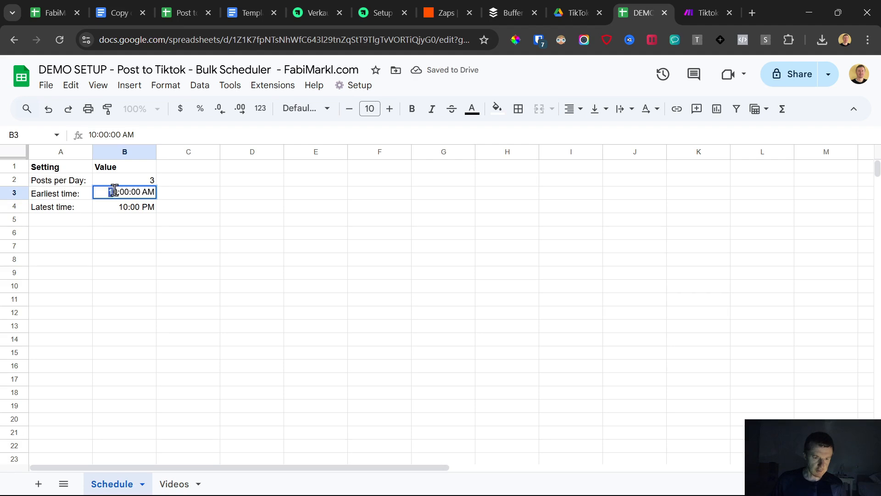
text(9)
double_click(126, 210)
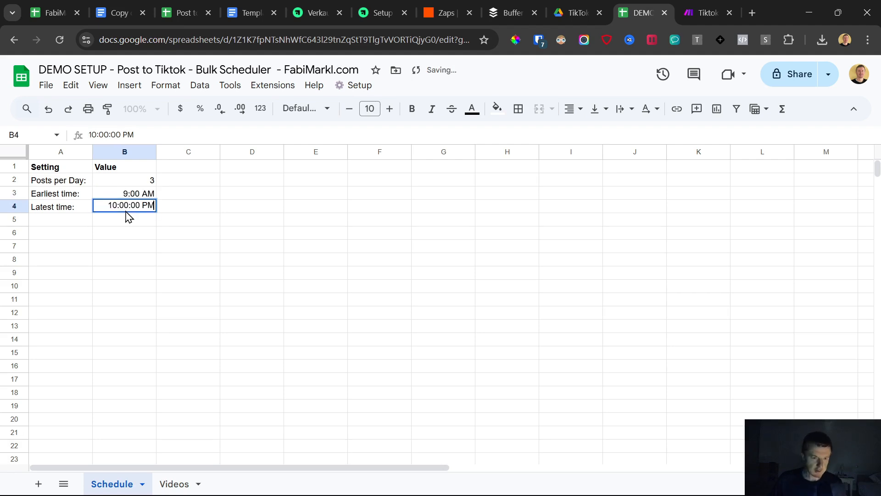
text(5)
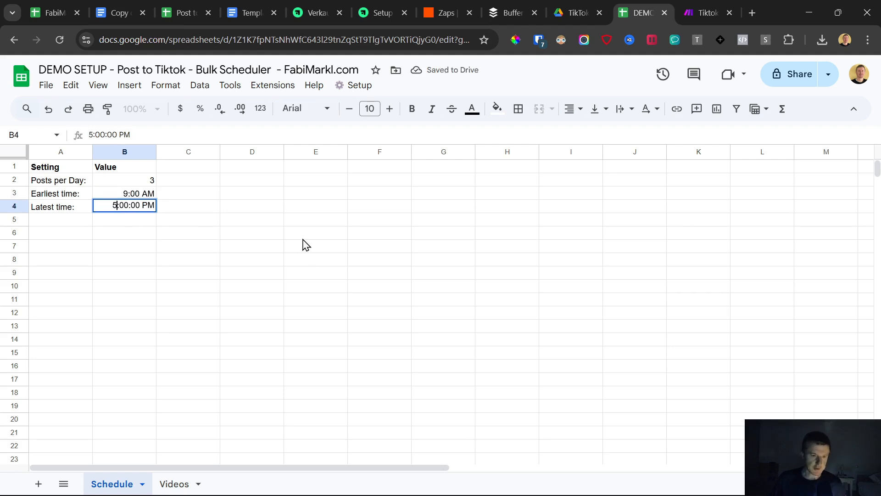
click(306, 236)
drag(113, 180, 140, 207)
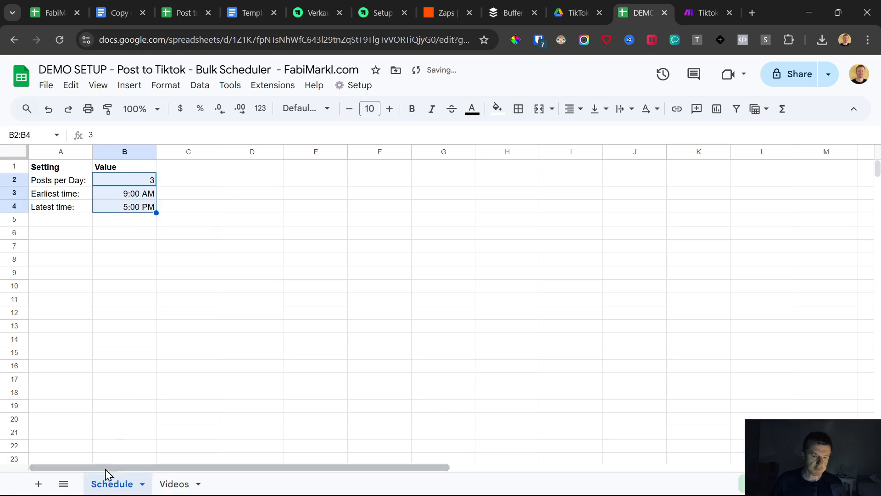
Clear all video entries below the header row in the Videos sheet, from Video ID through Schedule Date.
click(193, 484)
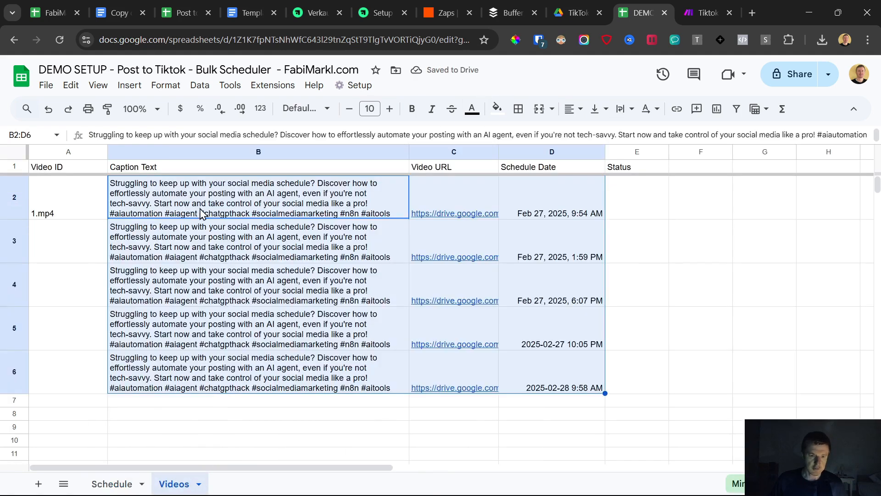
drag(64, 203, 564, 390)
key(Delete)
click(550, 401)
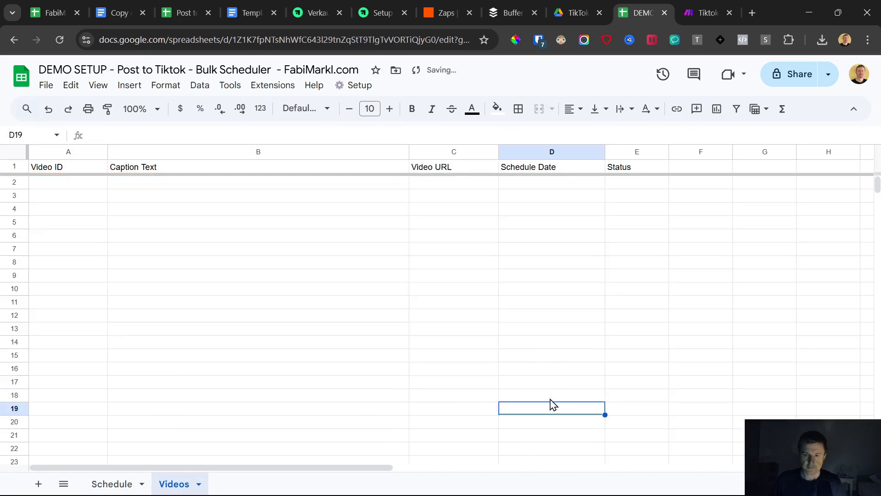
Switch to Google Drive and move 1.mp4 from the TikTok Uploads folder to the bin.
click(565, 5)
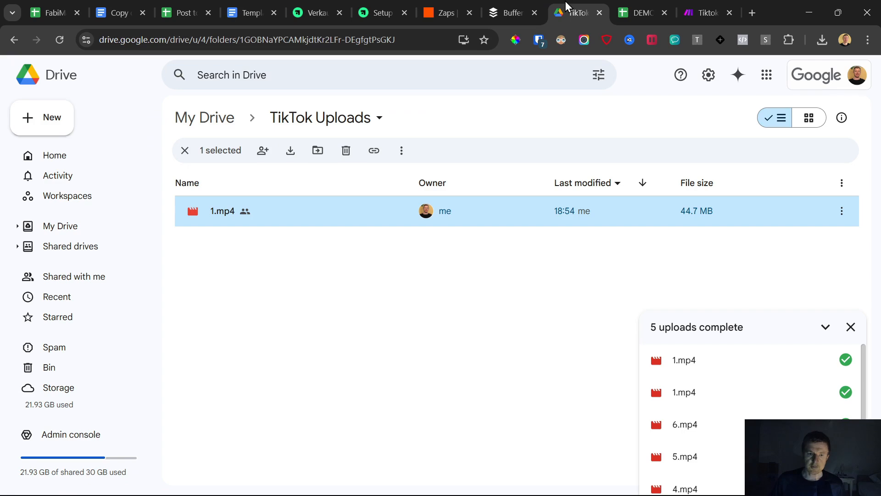
click(643, 11)
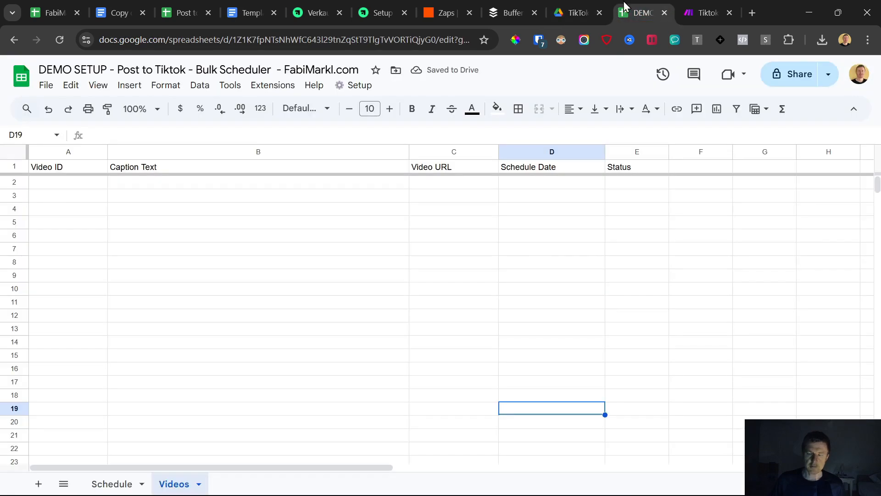
click(571, 6)
click(347, 153)
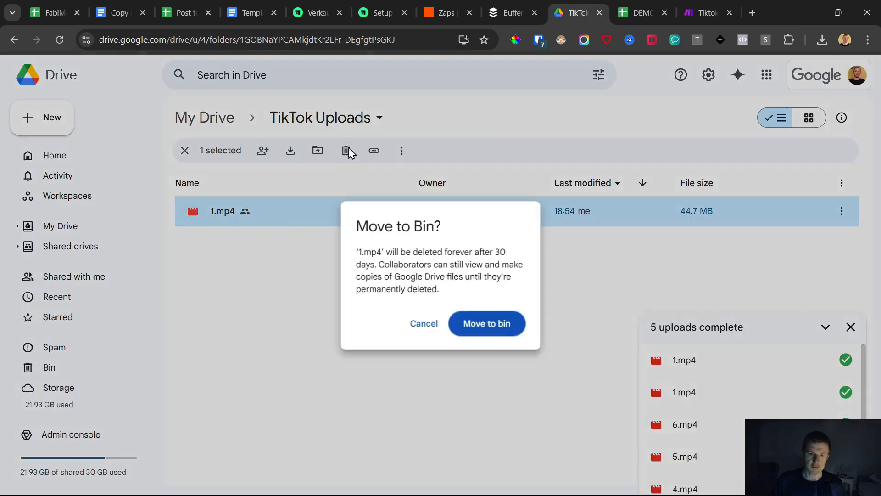
click(473, 327)
Place the Make scenario's browser tab ahead of the Google Drive tab and open the scenario's schedule settings.
drag(716, 5, 577, 4)
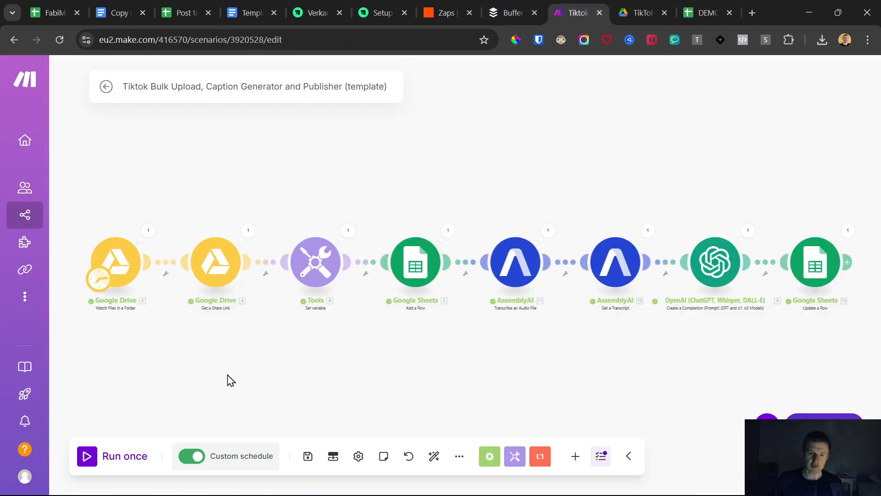
click(223, 458)
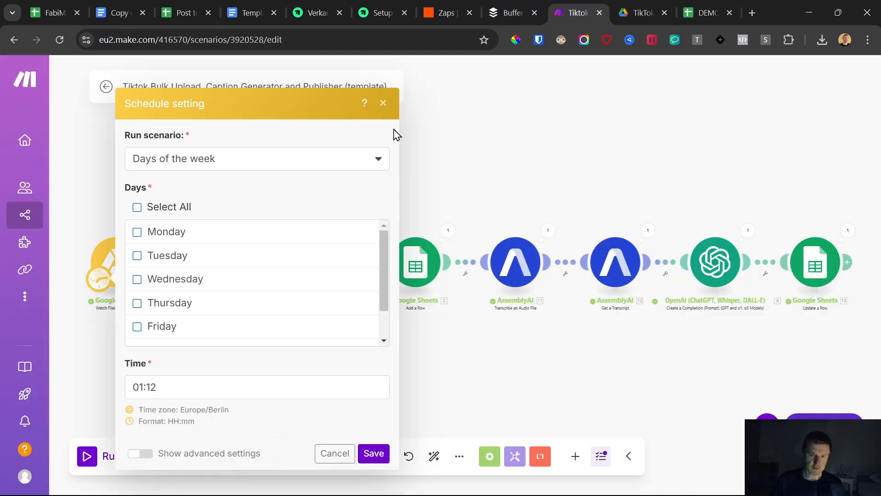
Close and reopen the scenario's schedule settings and review the available run frequencies.
click(383, 103)
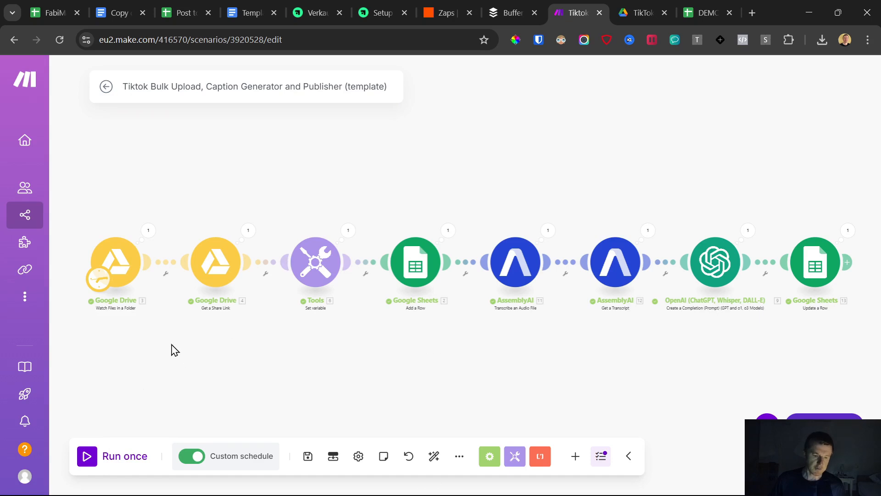
click(247, 463)
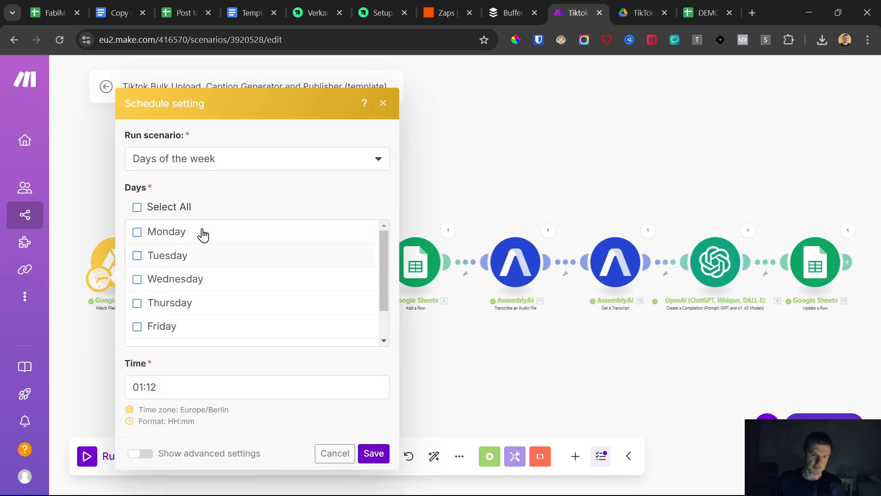
click(214, 159)
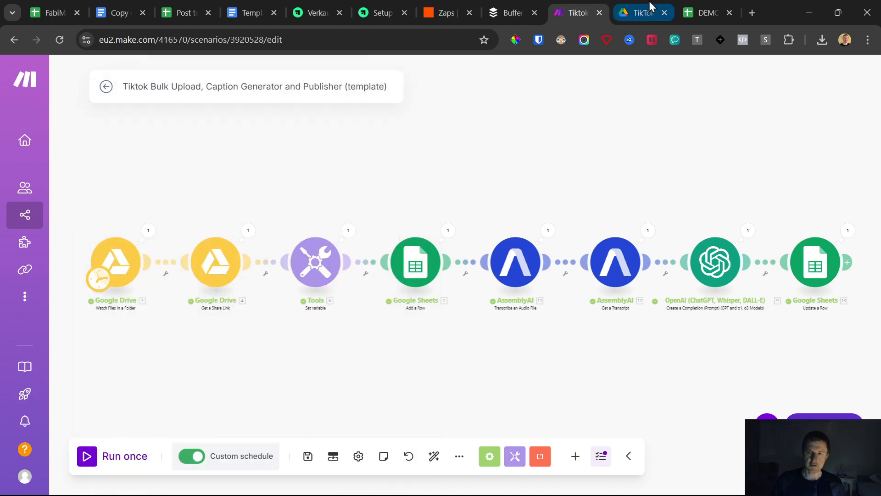
Switch to Google Drive and upload videos 1 to 5 from the Downloads folder into the TikTok Uploads folder.
click(649, 1)
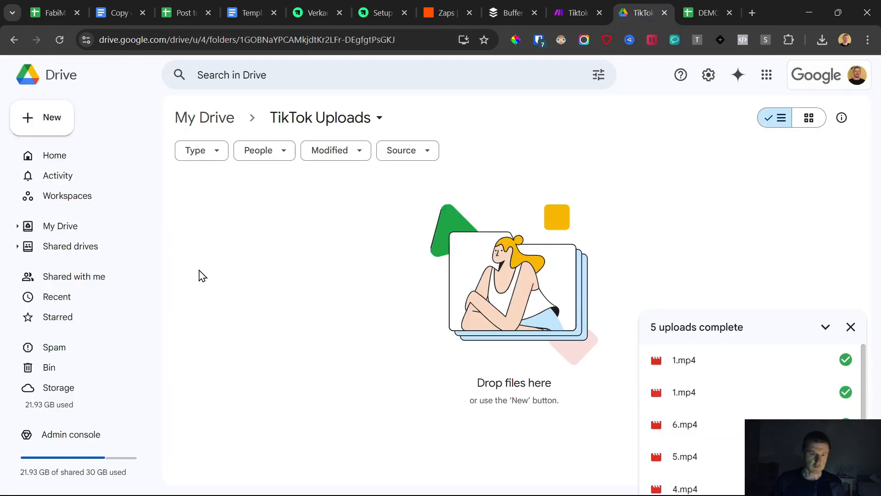
click(848, 327)
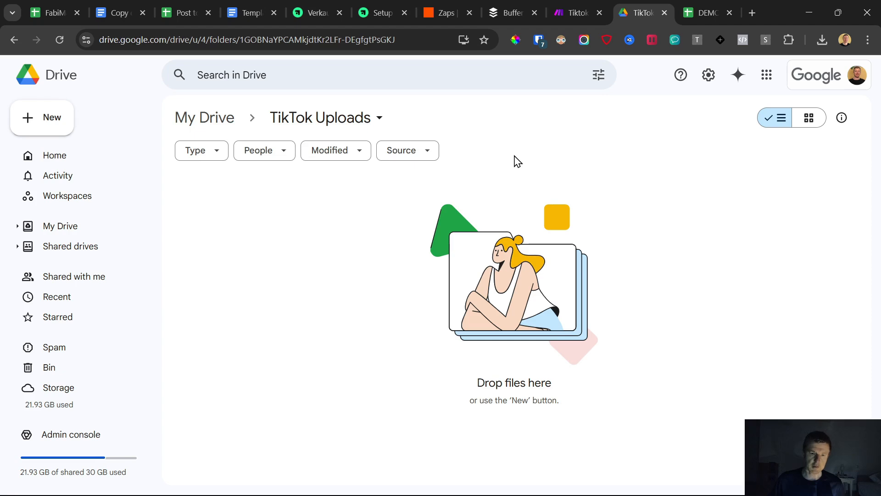
click(57, 110)
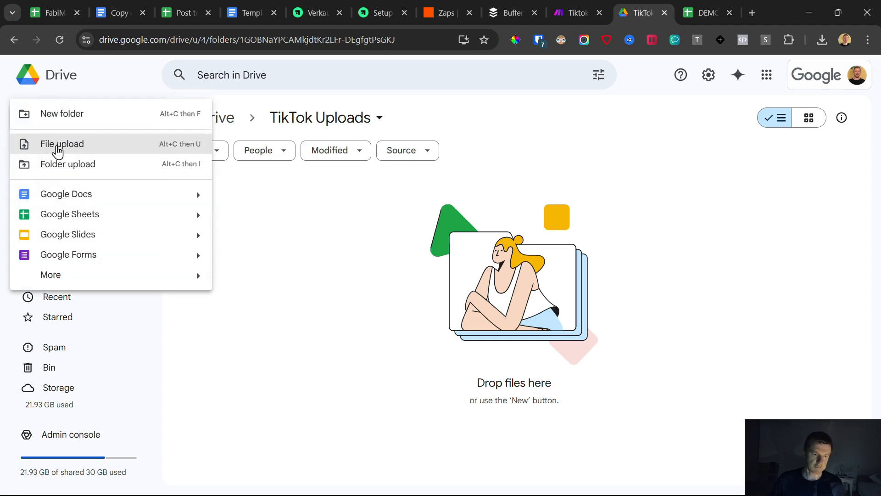
click(54, 144)
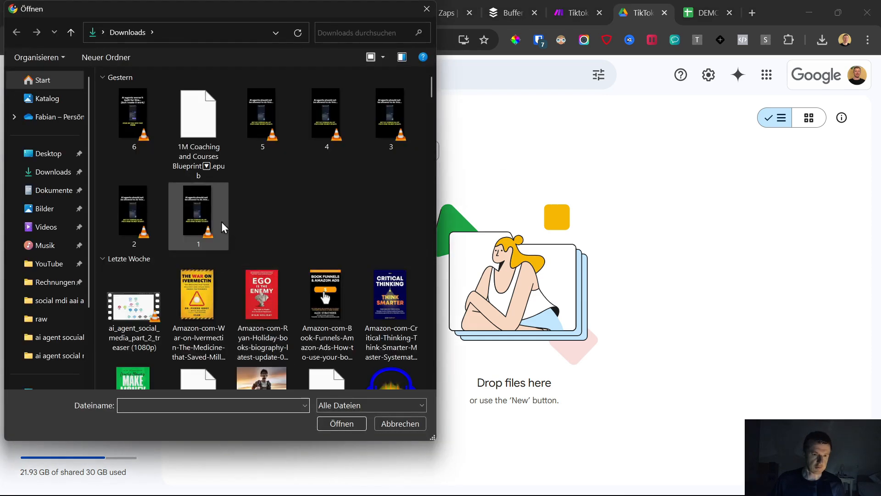
click(197, 324)
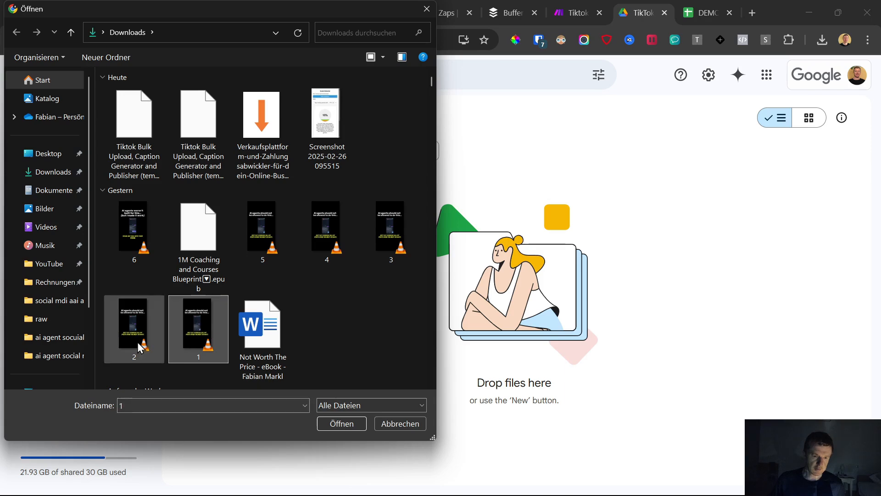
ctrl+click(133, 323)
ctrl+click(391, 249)
ctrl+click(326, 230)
ctrl+click(266, 228)
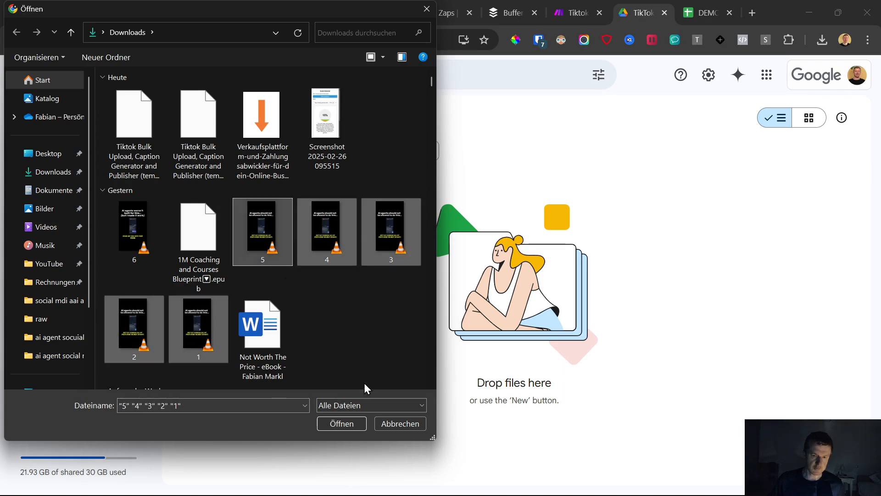
click(342, 424)
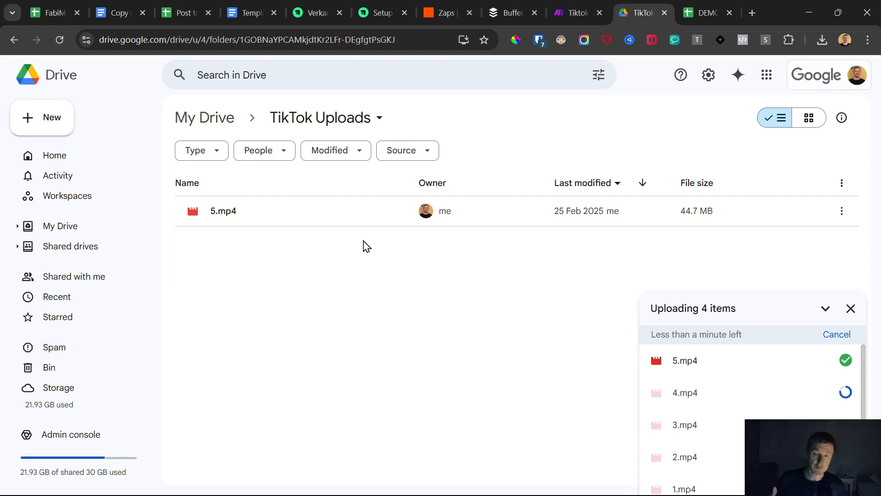
Switch to the bulk scheduler spreadsheet to review the Schedule sheet's posting settings, and return to Google Drive to check the upload progress.
click(709, 12)
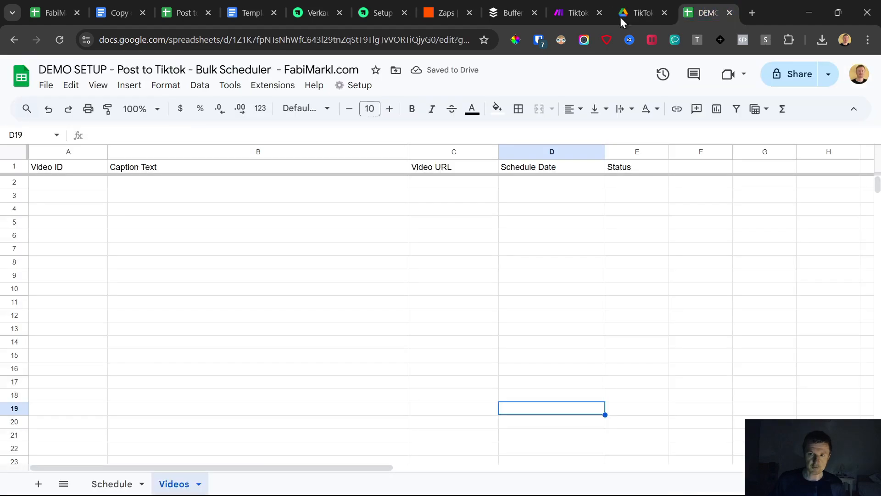
click(110, 484)
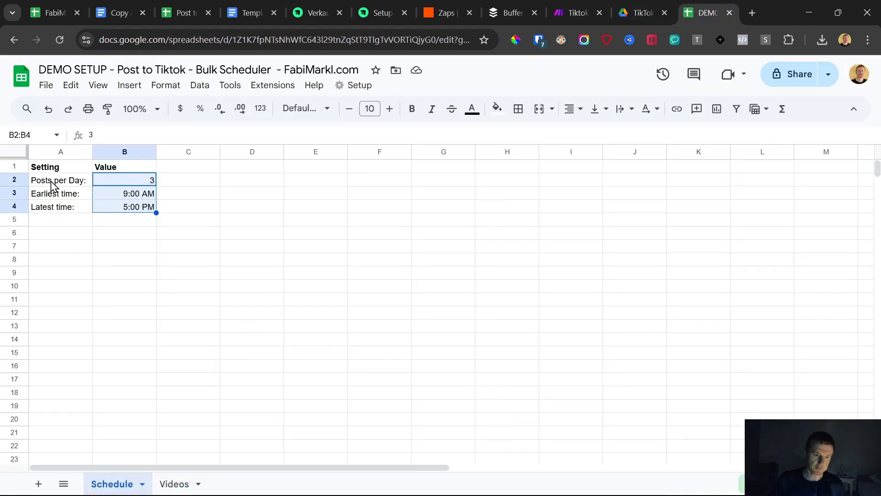
drag(40, 170, 144, 209)
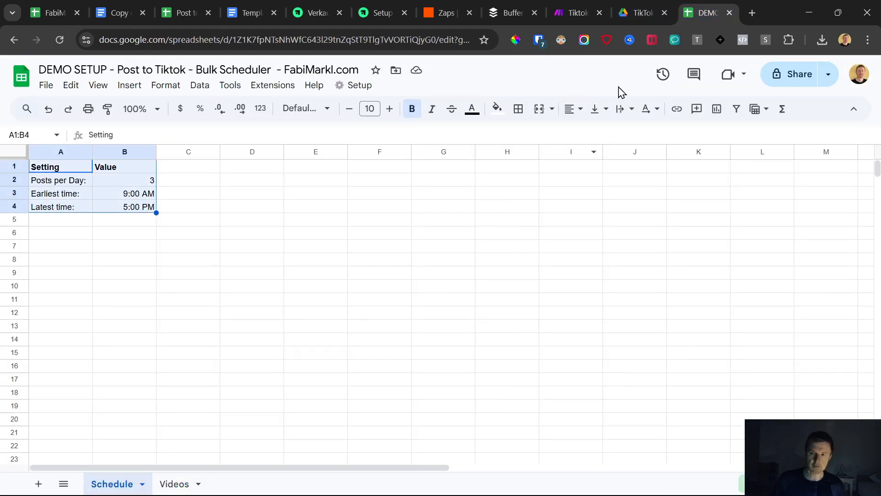
click(661, 11)
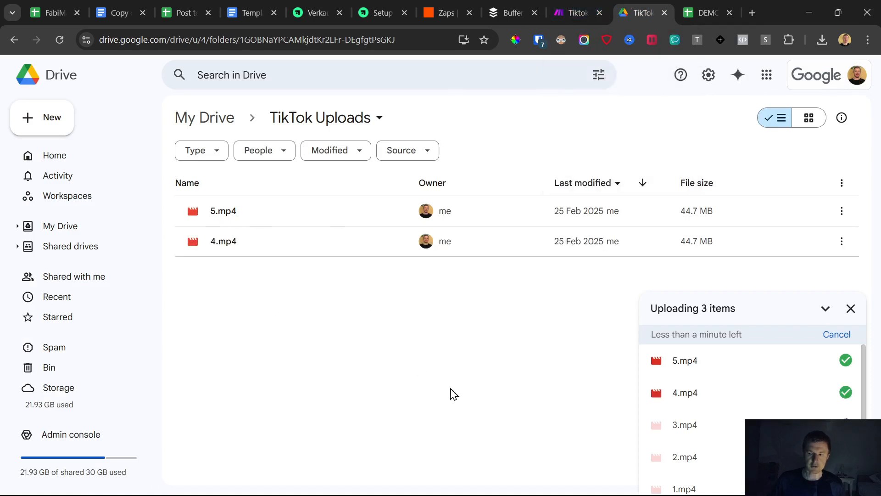
Switch to the Make scenario's schedule settings, try Sunday as the weekly run day, and change the run frequency to every day.
click(578, 11)
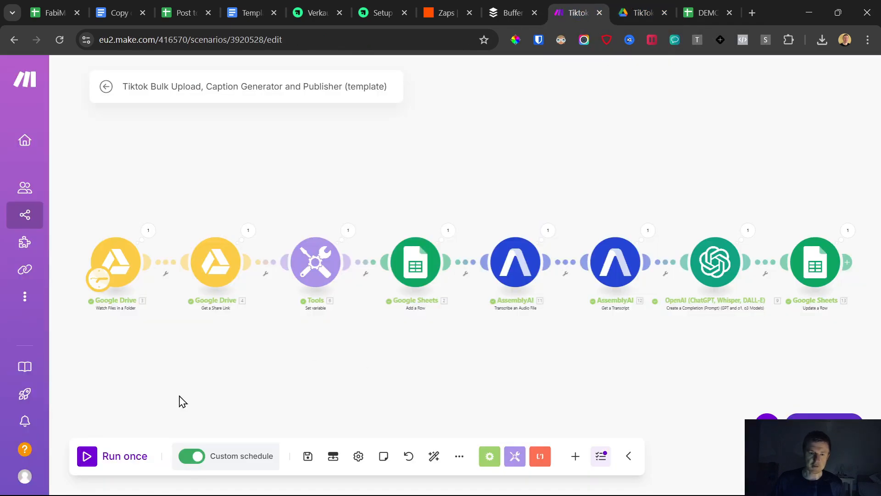
click(235, 461)
scroll(195, 264, down, 3)
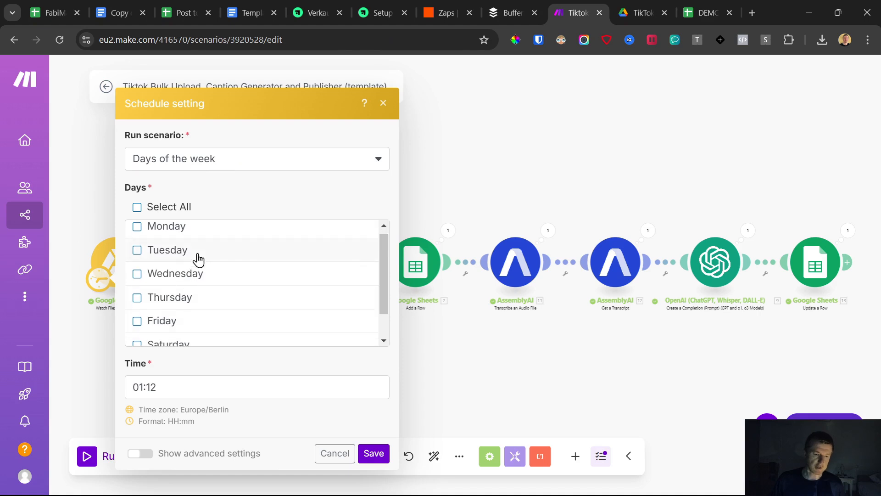
click(152, 335)
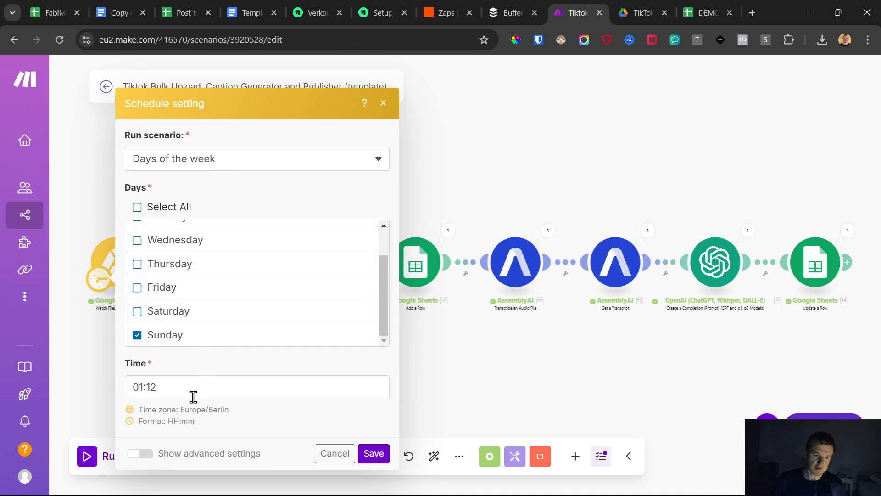
click(224, 163)
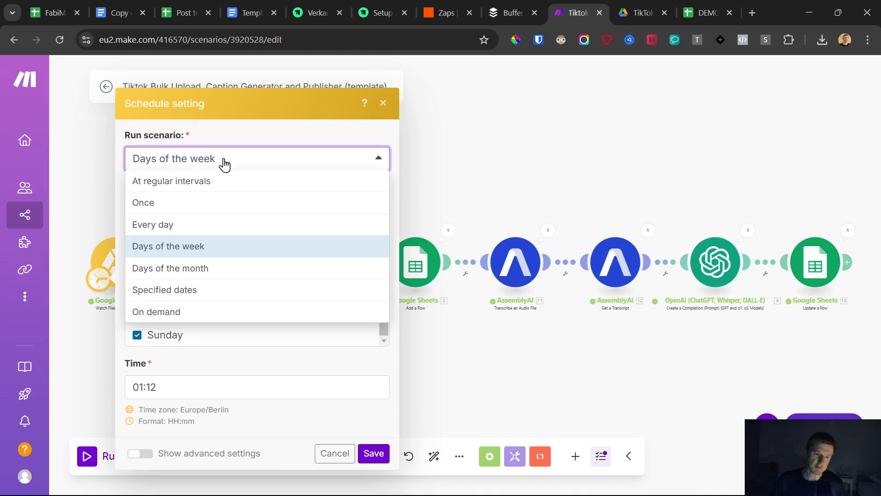
click(180, 224)
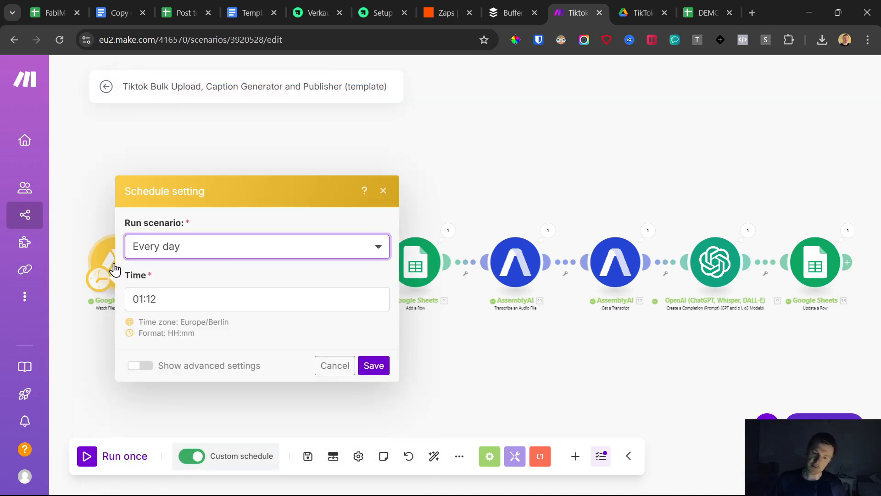
Try the Days of the month run frequency and look through its list of selectable days.
click(217, 248)
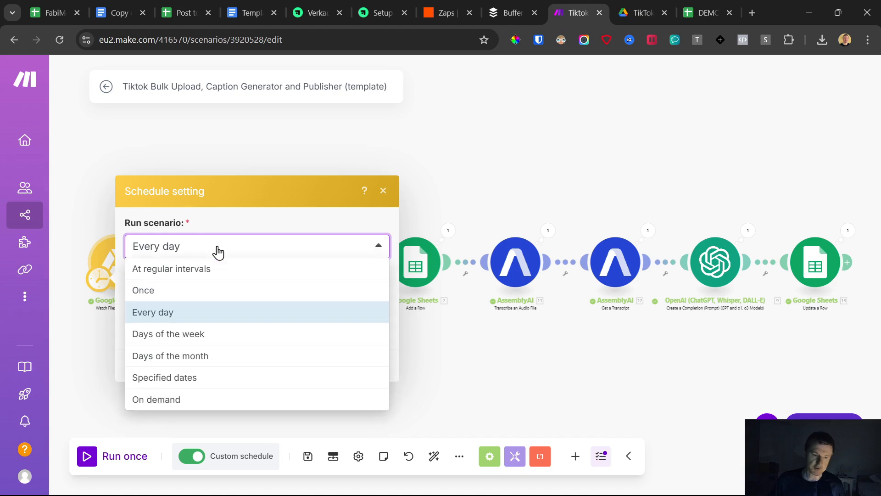
click(208, 357)
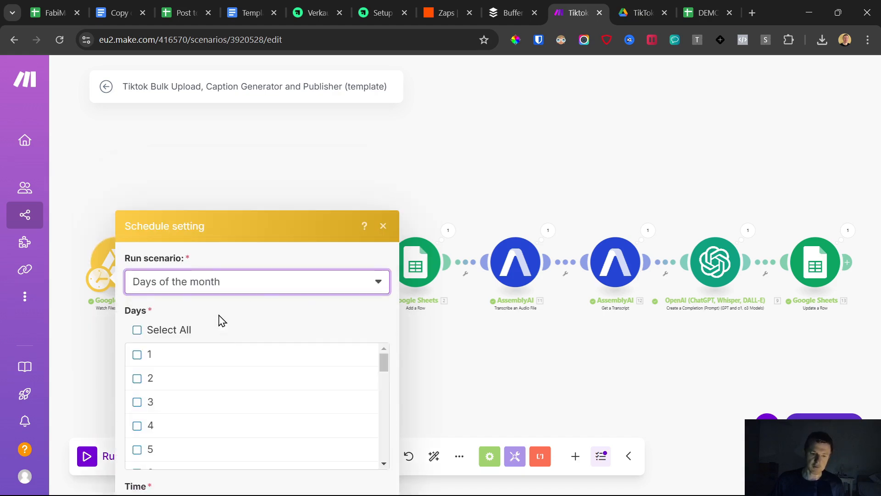
scroll(197, 294, down, 10)
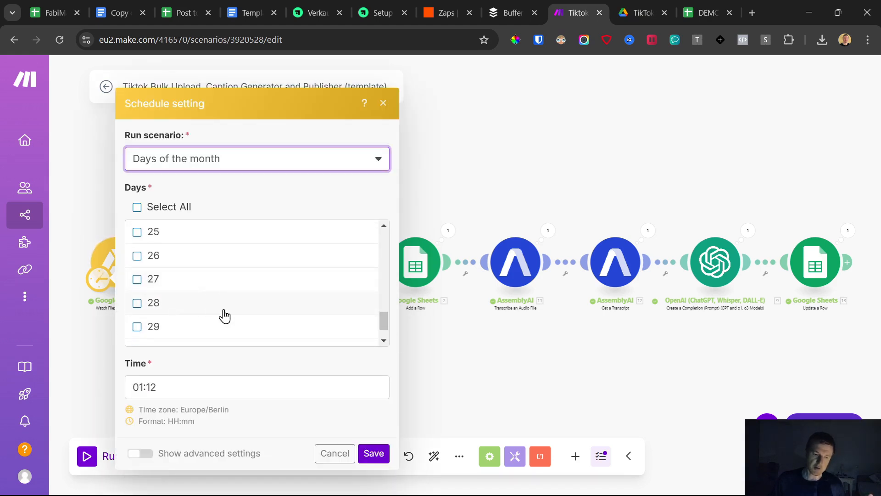
scroll(225, 316, down, 2)
scroll(201, 308, up, 9)
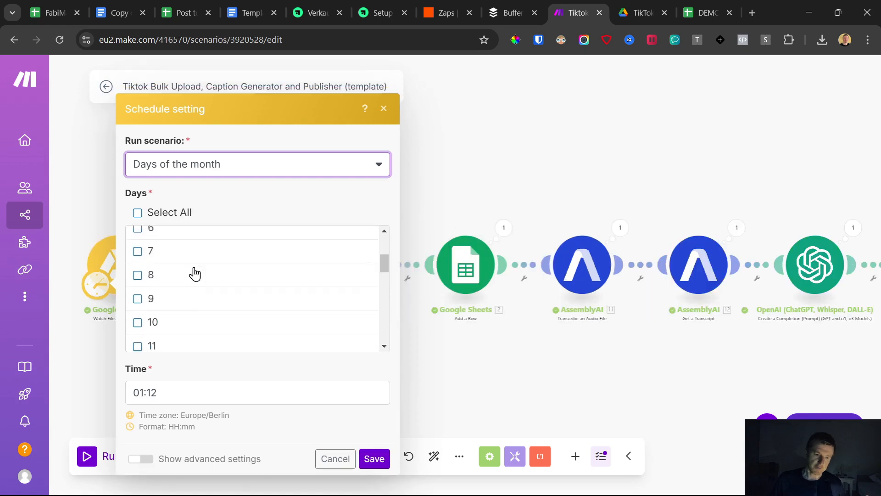
scroll(195, 274, up, 2)
scroll(221, 301, down, 10)
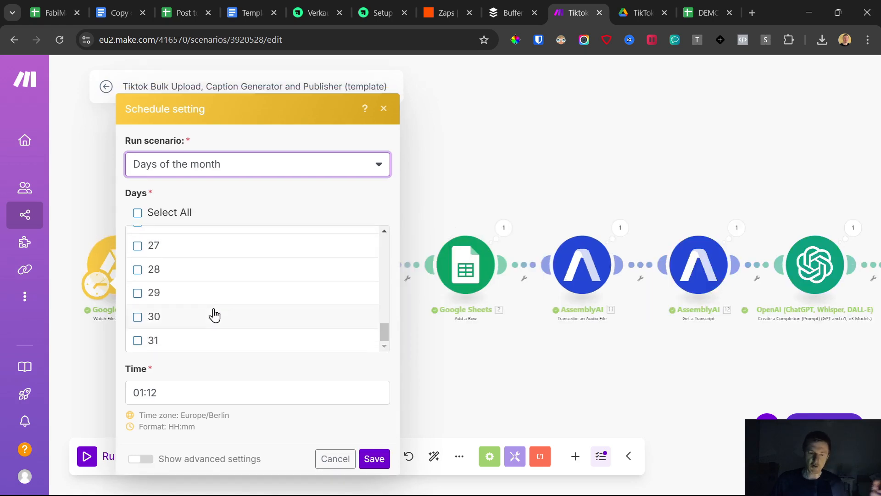
Set the scenario's run frequency back to every day and save the schedule.
click(201, 181)
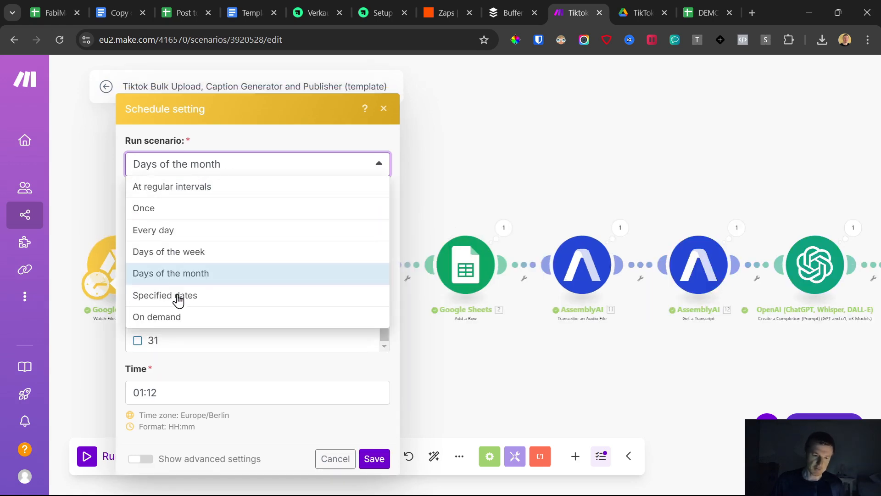
click(177, 230)
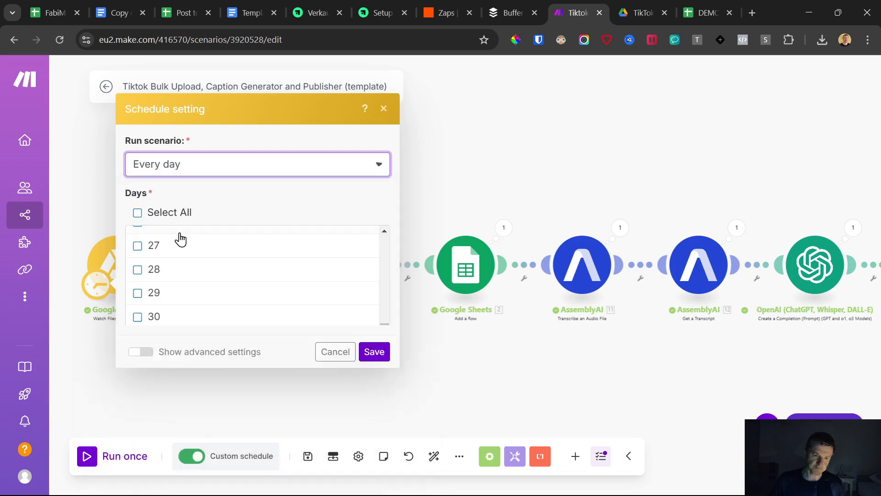
click(374, 371)
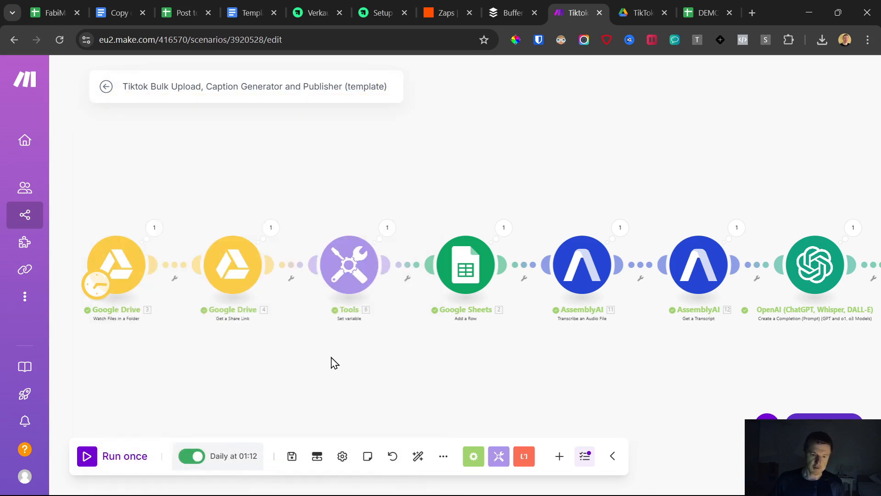
Check the uploaded videos in Google Drive, return to the Make scenario, and run it once.
click(643, 12)
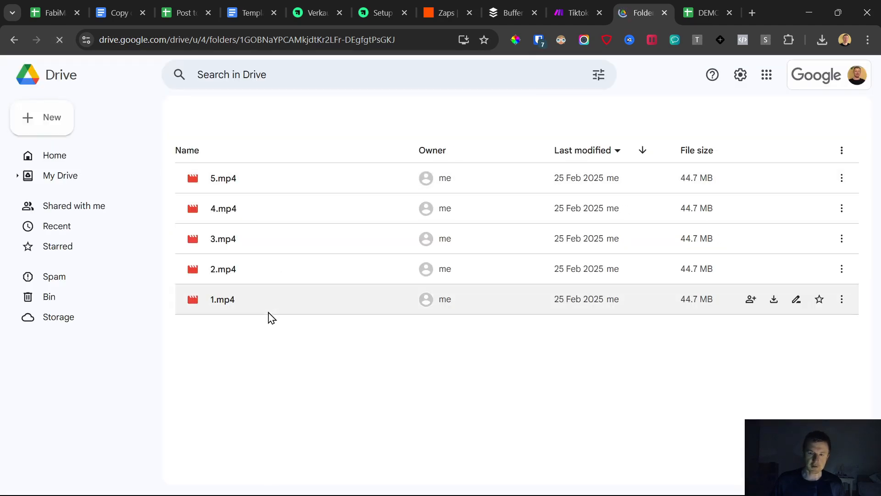
click(576, 1)
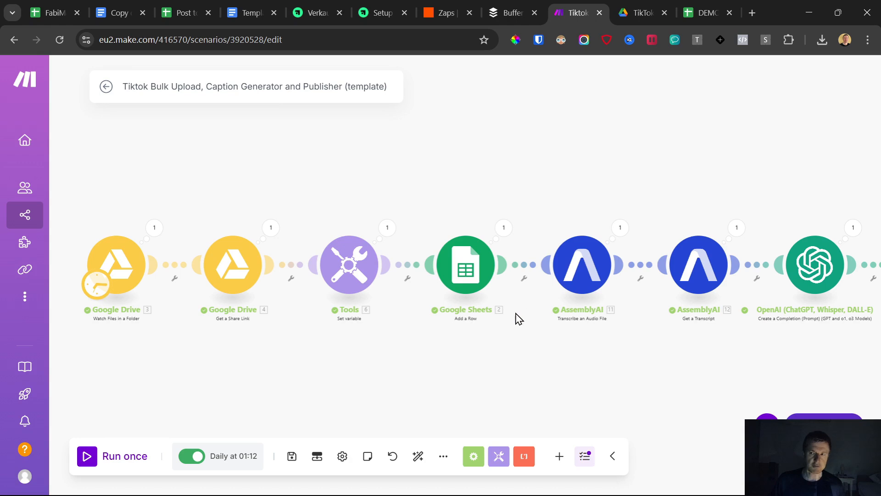
click(87, 460)
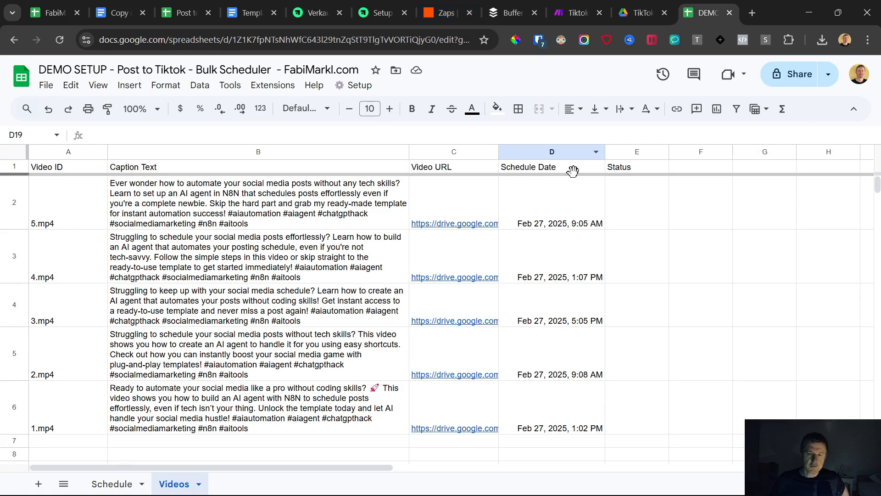
Switch to Zapier and review the run history of the Post to Tiktok Zap.
click(477, 6)
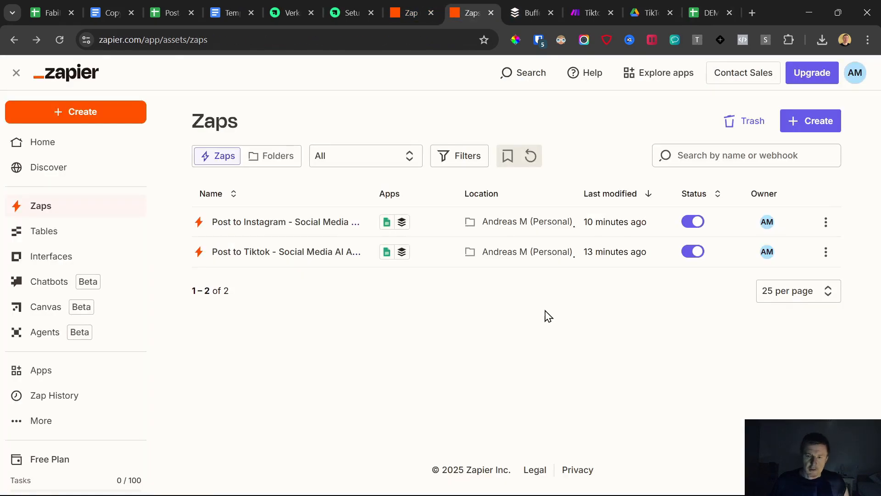
click(827, 259)
click(780, 308)
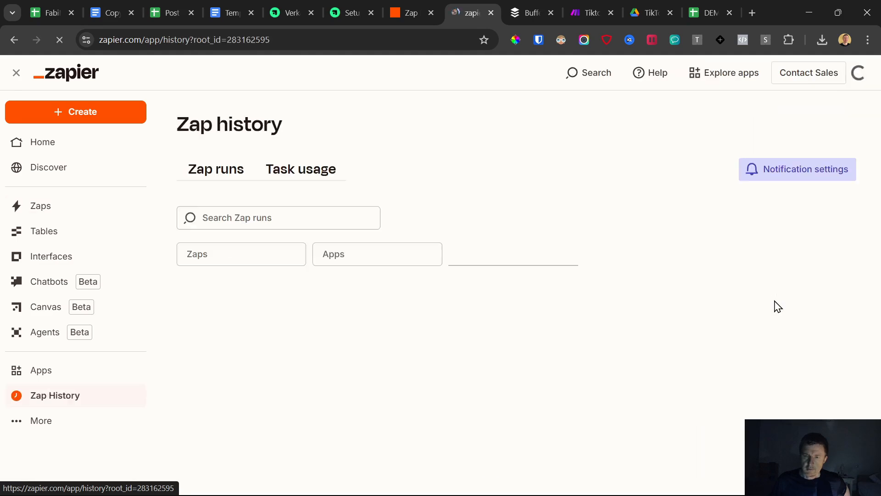
scroll(459, 225, down, 5)
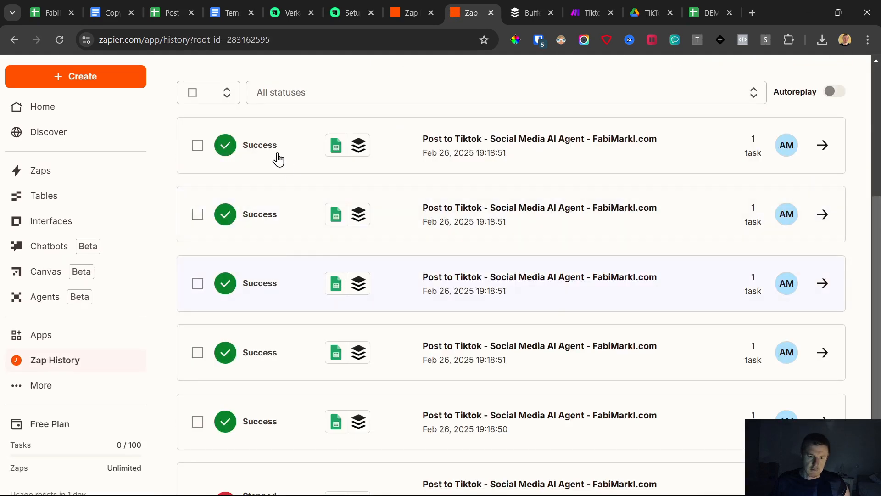
scroll(283, 258, up, 3)
scroll(270, 270, down, 5)
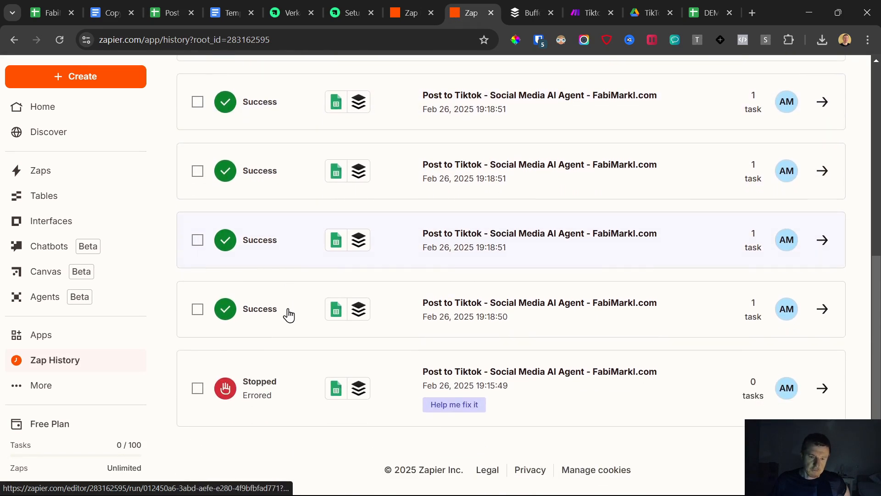
scroll(288, 314, up, 1)
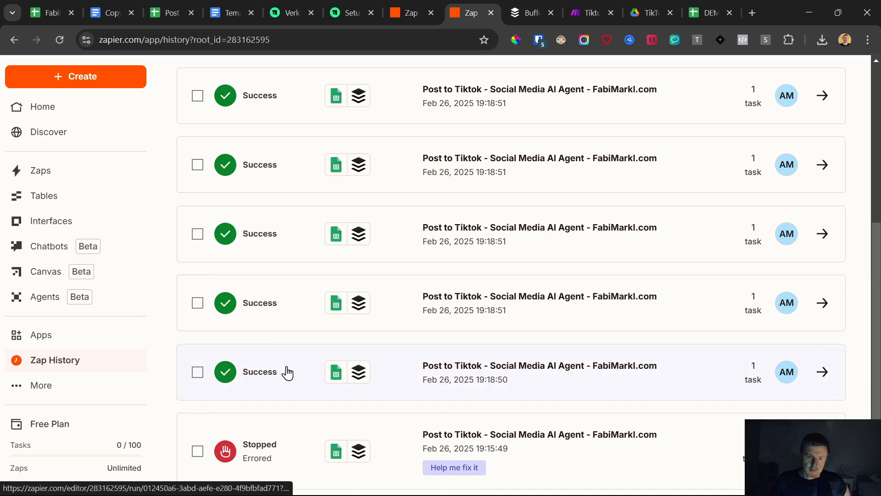
Switch to Buffer and review the posts queued for the TikTok channel, checking their scheduled times and captions.
scroll(288, 373, up, 5)
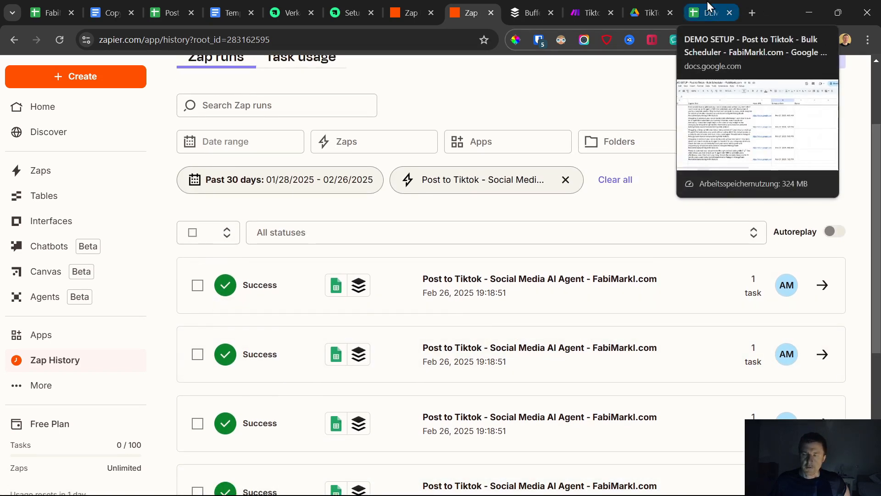
click(533, 2)
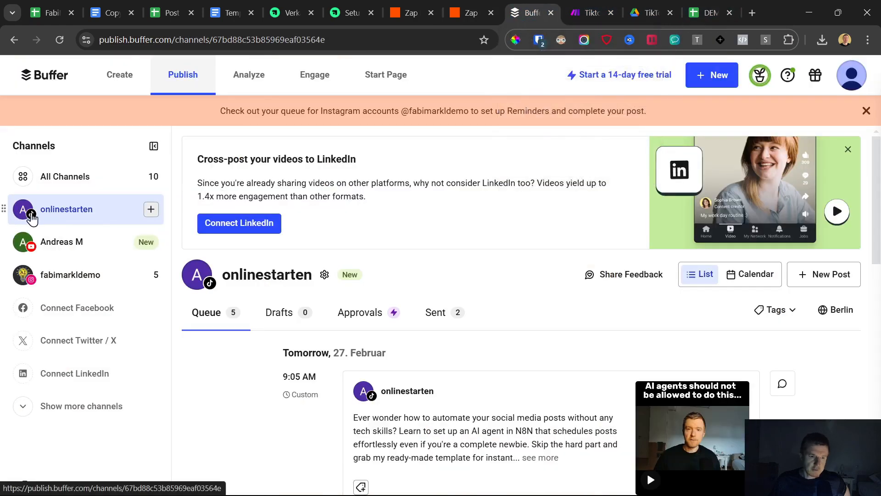
scroll(451, 351, down, 10)
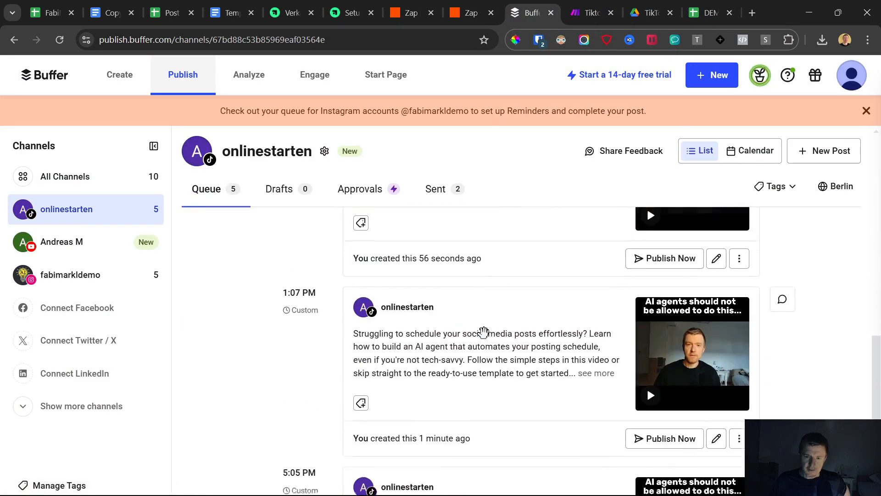
scroll(487, 339, down, 4)
scroll(540, 338, up, 14)
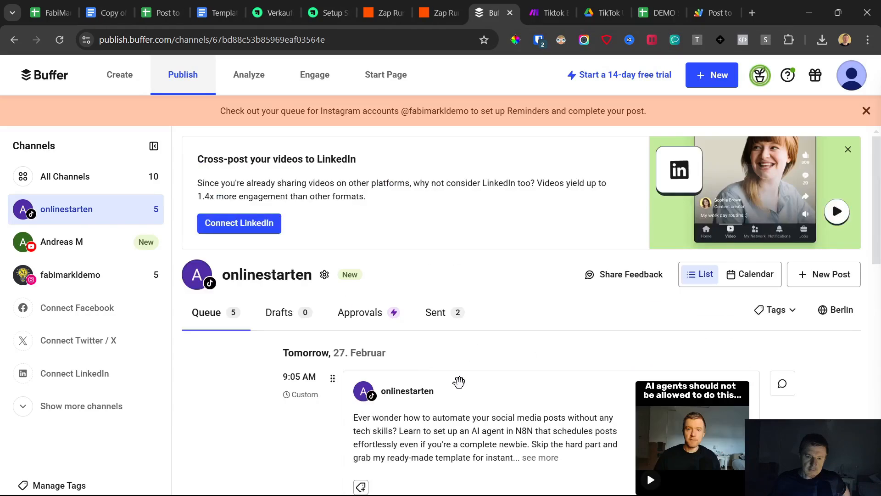
scroll(477, 288, down, 5)
scroll(285, 319, up, 4)
scroll(258, 328, down, 10)
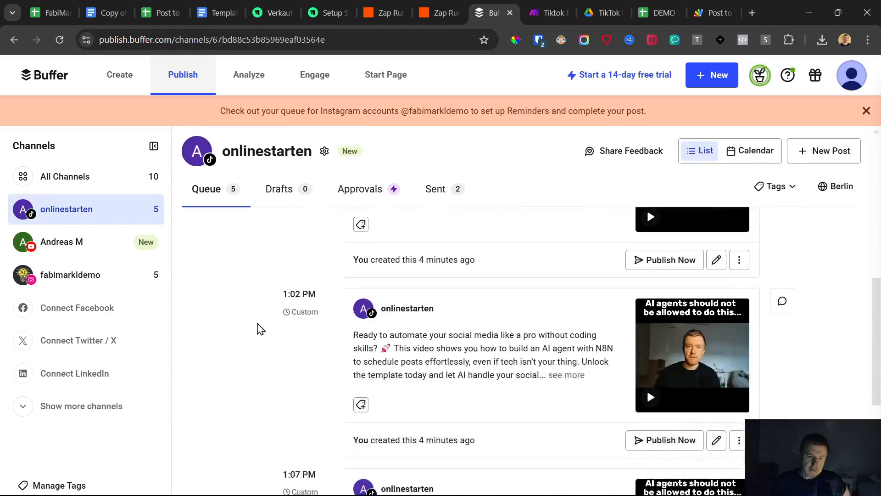
Switch to the DEMO SETUP spreadsheet and compare the Videos sheet's schedule dates with the posting limits on the Schedule sheet.
click(662, 2)
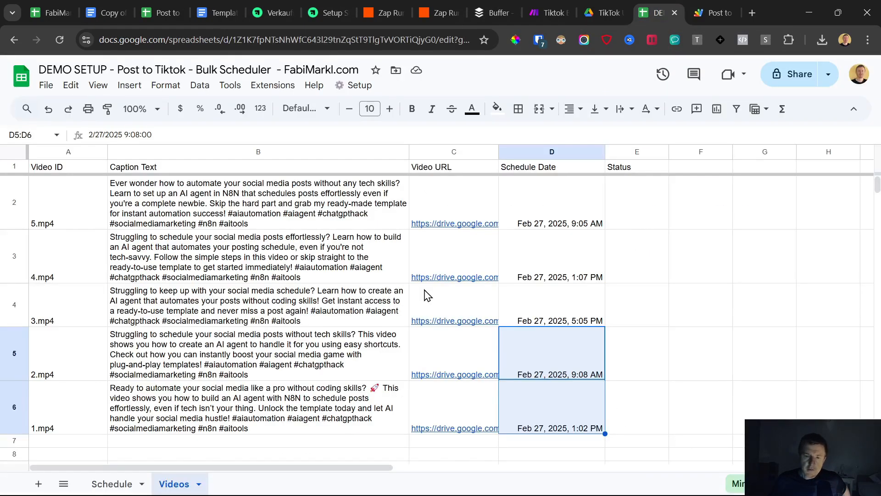
click(572, 209)
drag(555, 212, 518, 431)
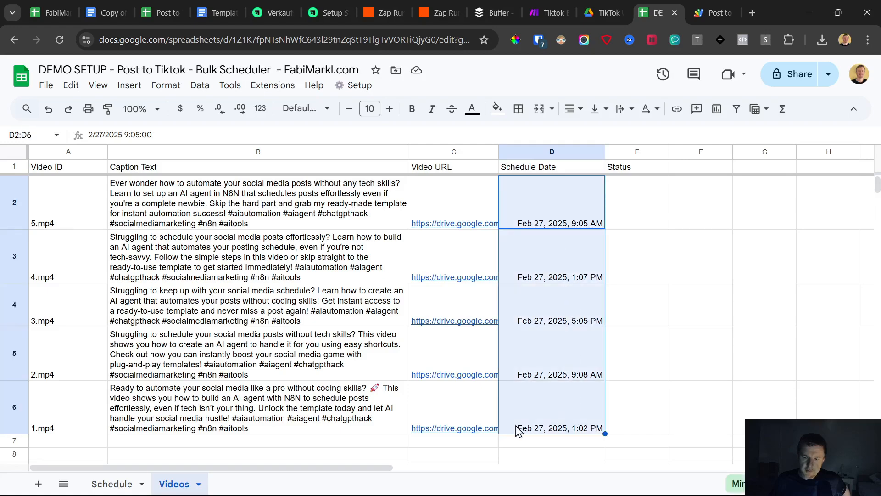
click(101, 485)
click(132, 181)
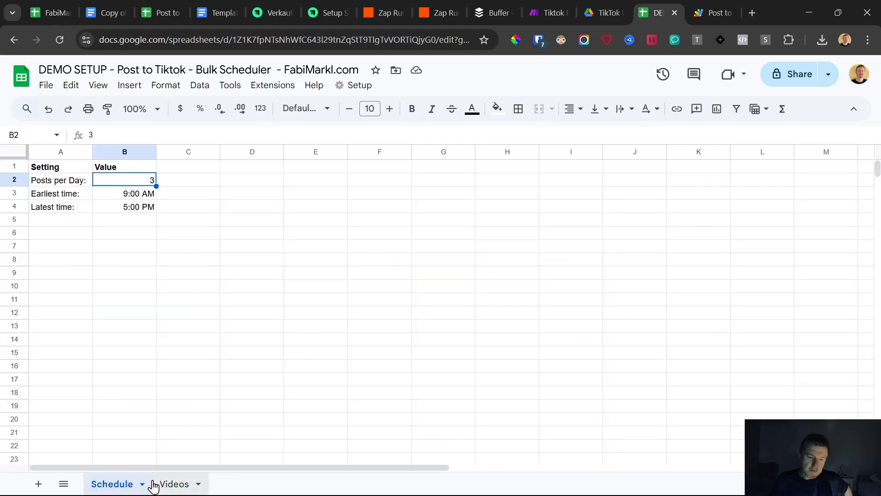
click(167, 486)
drag(550, 200, 583, 438)
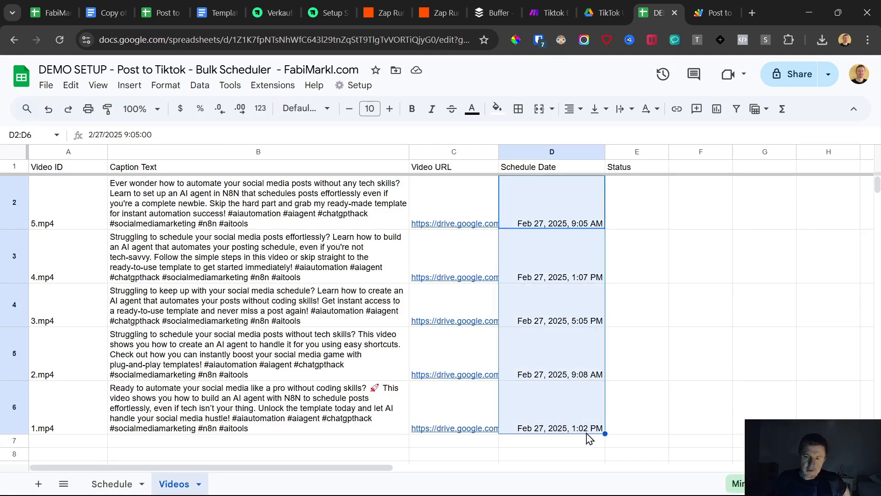
drag(550, 207, 557, 429)
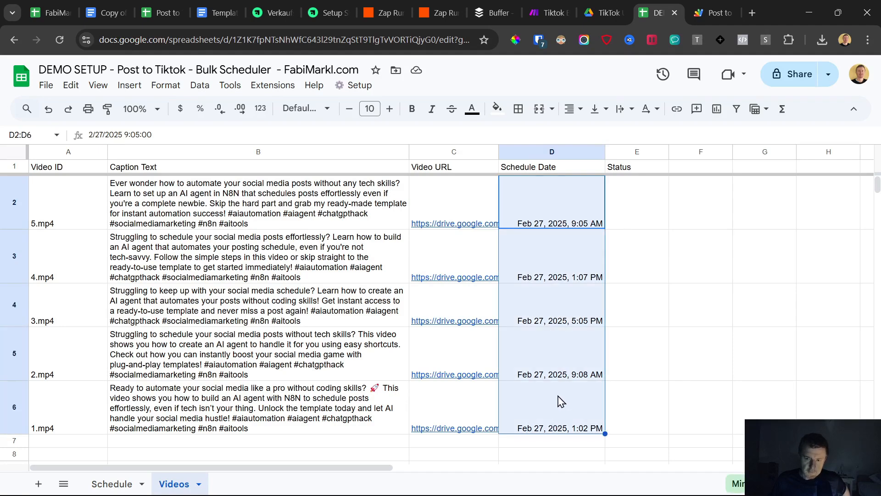
click(112, 484)
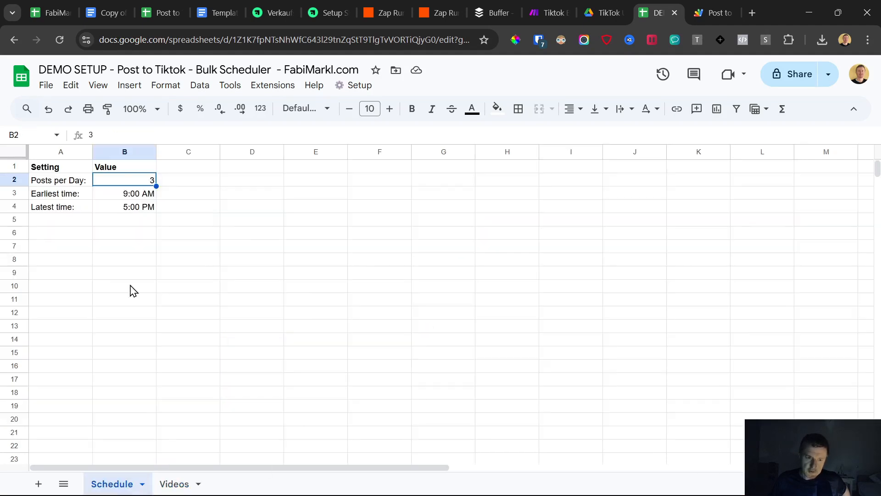
drag(56, 183, 137, 210)
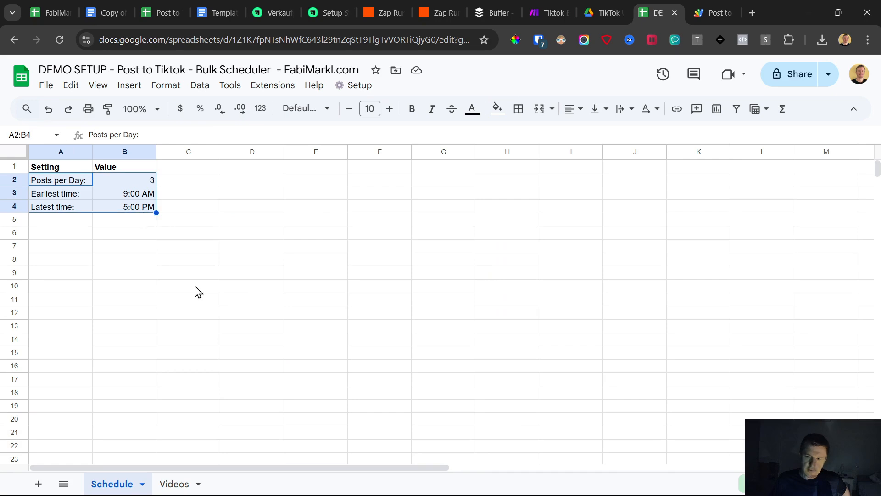
Return to Buffer and review the queued posts of the TikTok channel and the Instagram channel.
click(491, 3)
scroll(299, 305, up, 8)
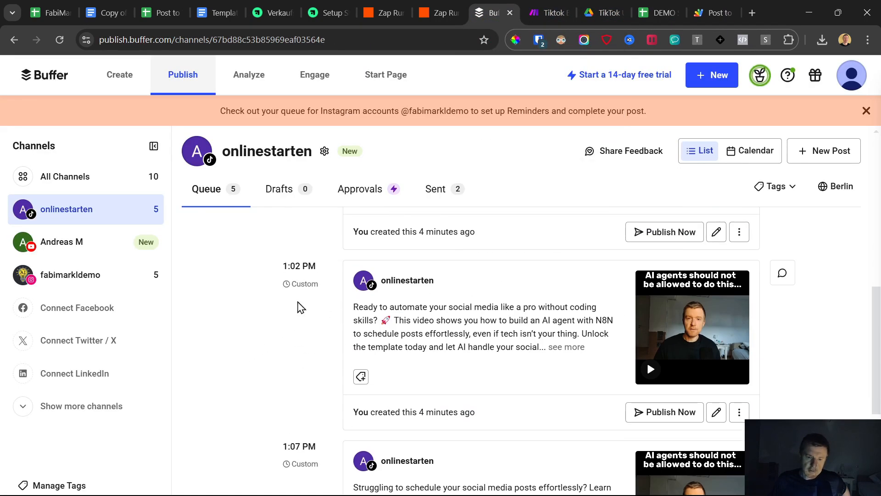
scroll(303, 302, up, 3)
scroll(303, 303, down, 10)
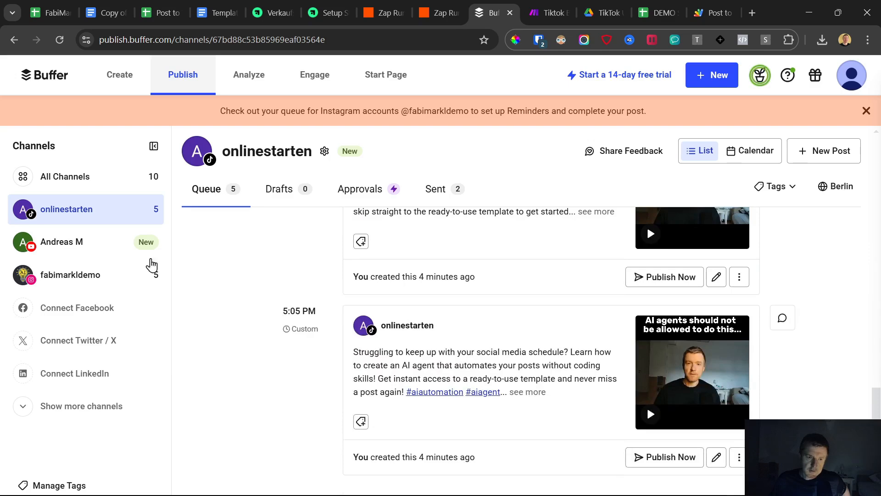
click(88, 275)
scroll(450, 358, down, 15)
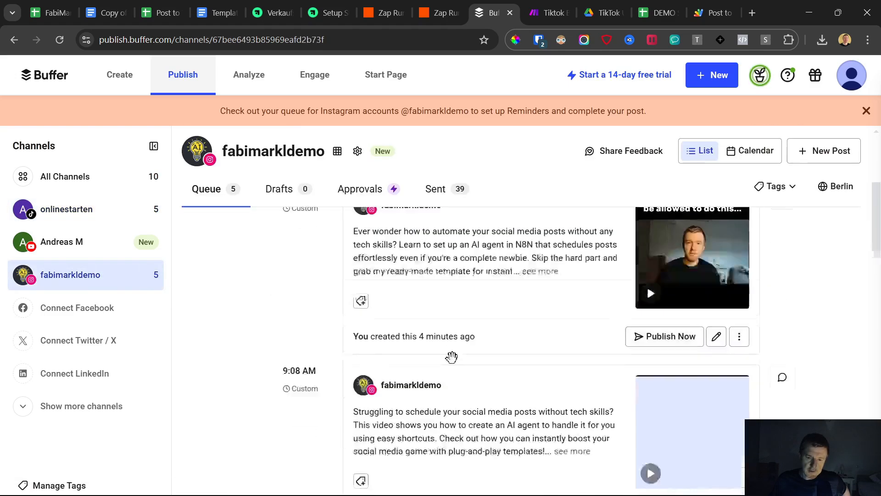
scroll(452, 367, up, 10)
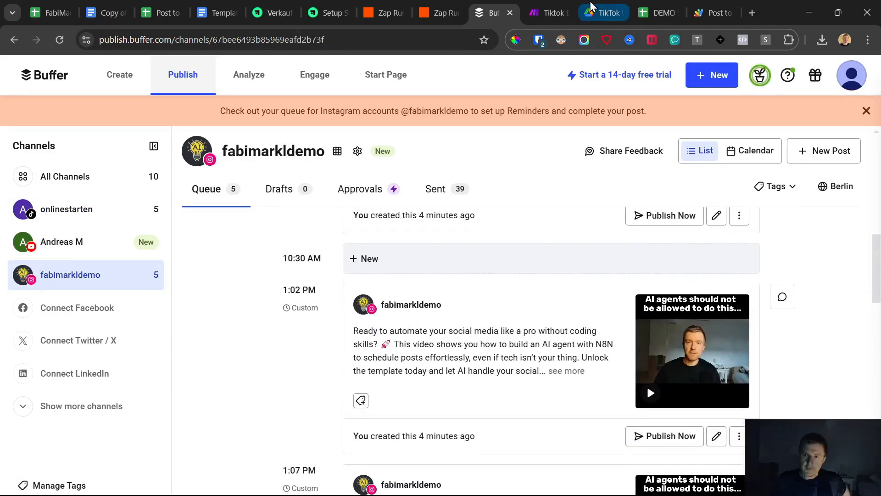
Go back to the DEMO SETUP spreadsheet and look over its Videos and Schedule sheets again.
click(659, 13)
click(183, 486)
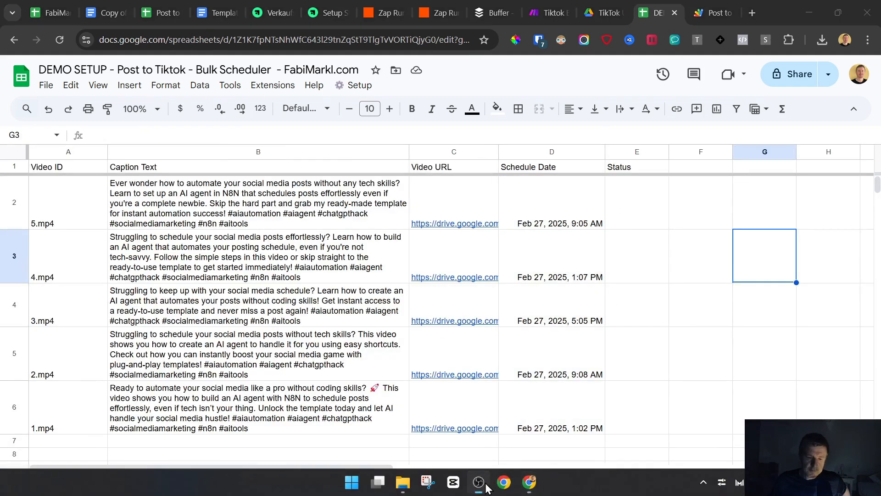
click(125, 482)
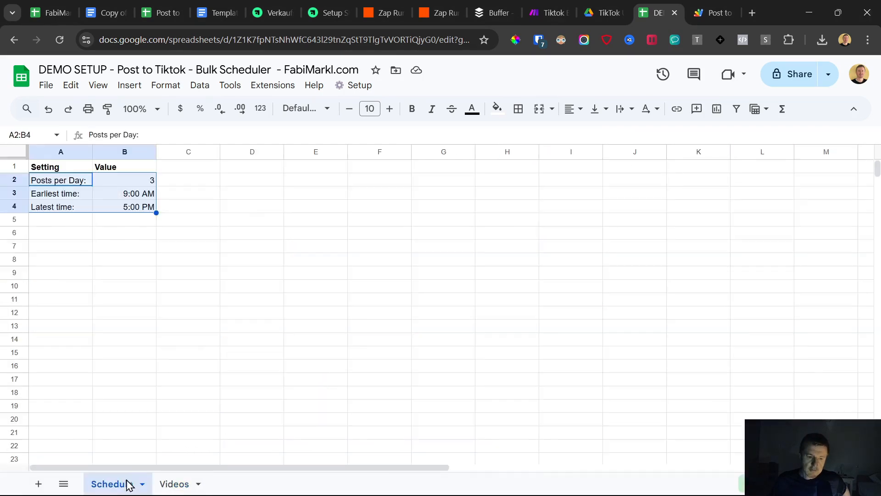
Switch to the Make scenario and leave its editor for the scenario overview.
click(553, 12)
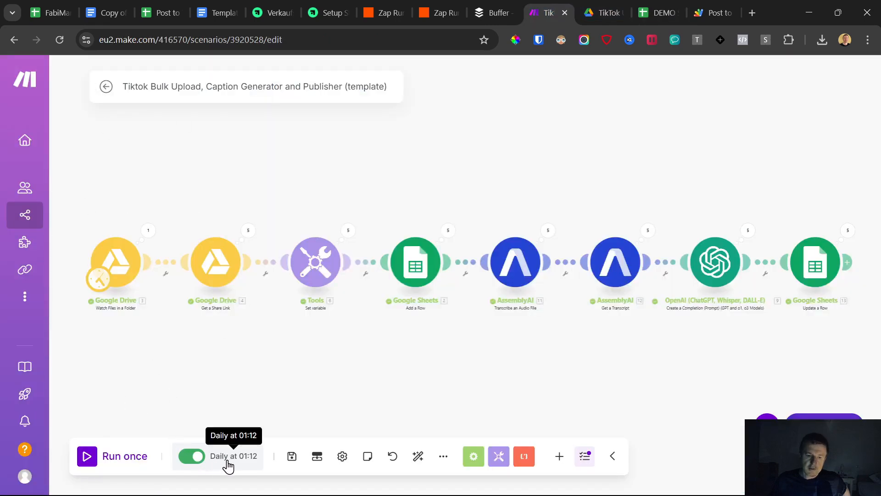
click(106, 88)
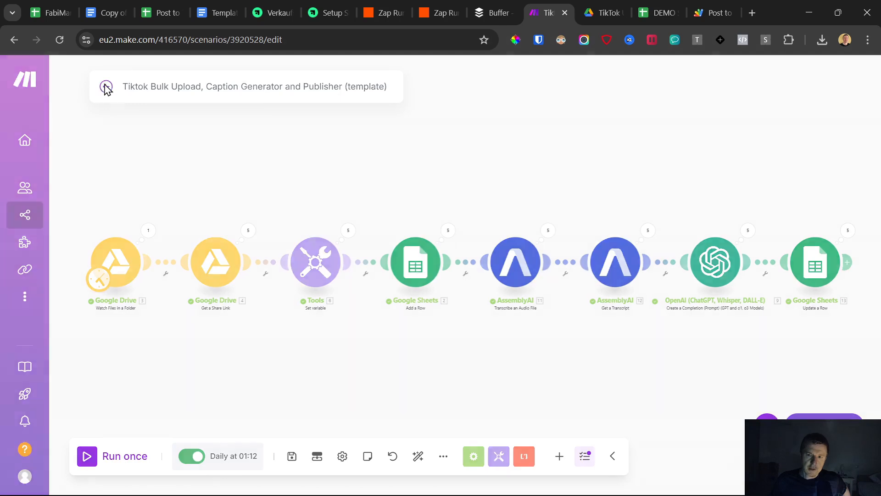
click(526, 179)
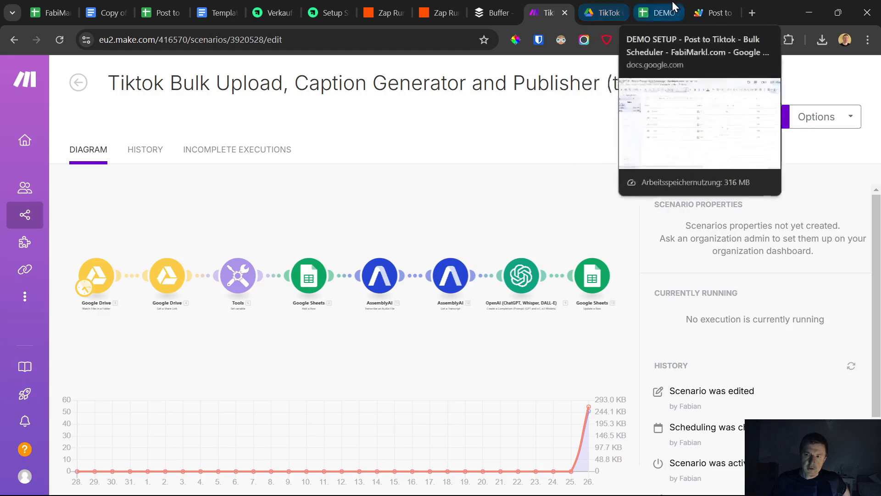
Close the Apps Script executions page and switch to the TikTok Uploads folder in Google Drive.
click(657, 13)
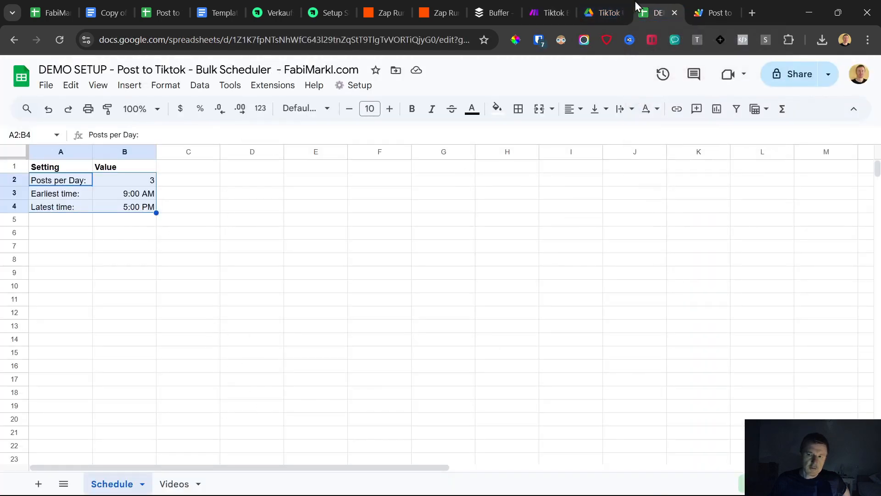
click(730, 12)
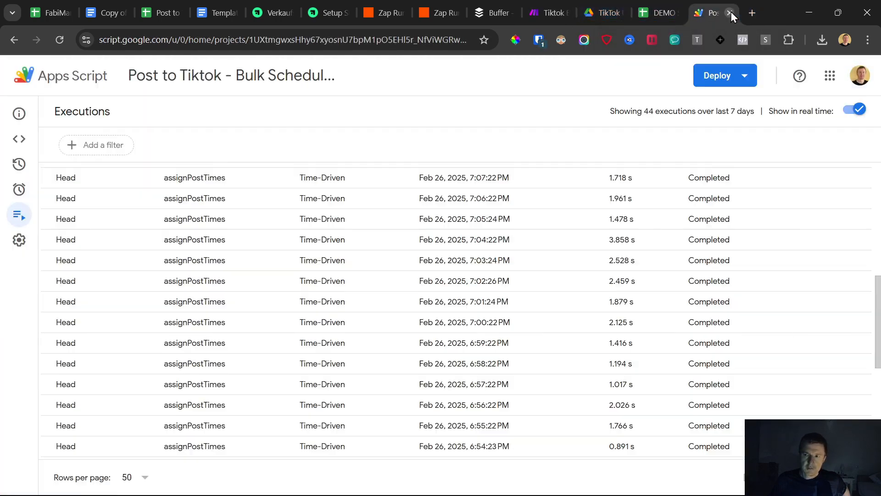
click(706, 18)
click(639, 3)
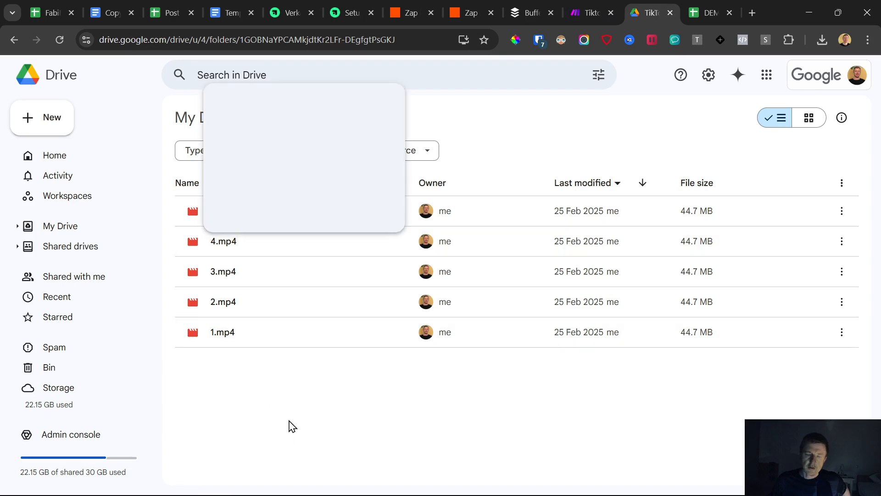
Close both Zapier pages, the Buffer queue and the Make scenario page.
click(487, 8)
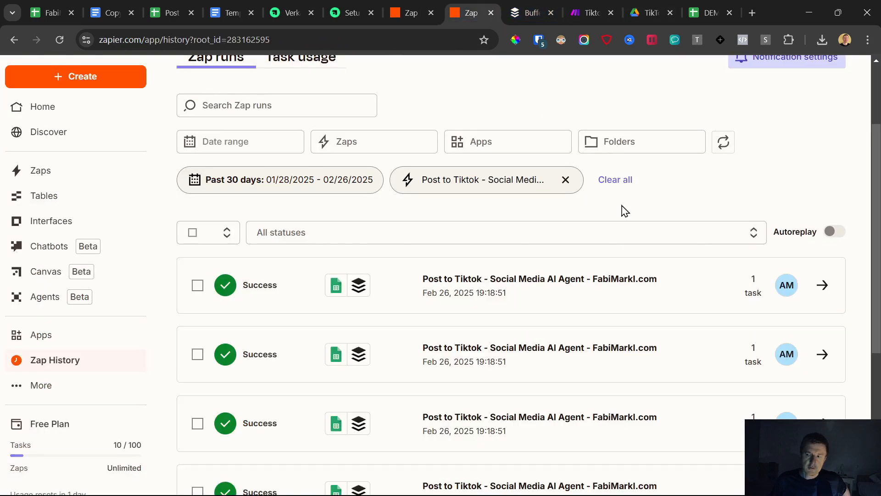
click(487, 14)
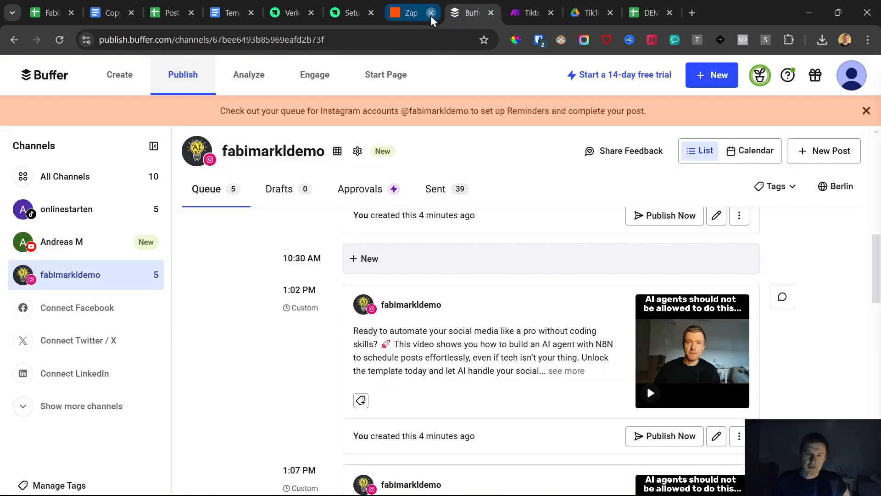
click(431, 15)
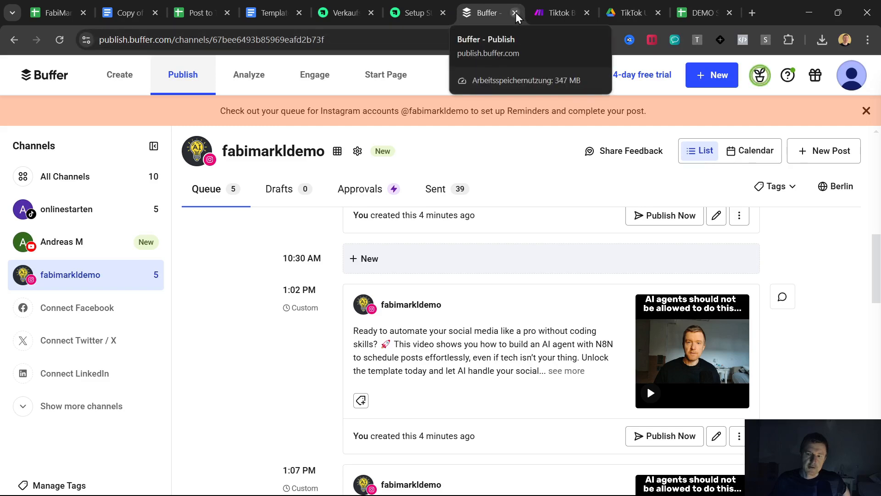
click(515, 12)
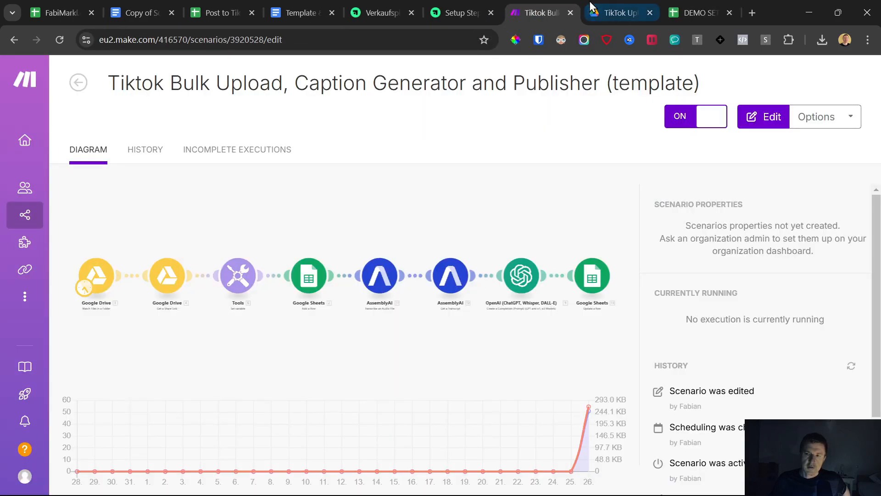
click(569, 13)
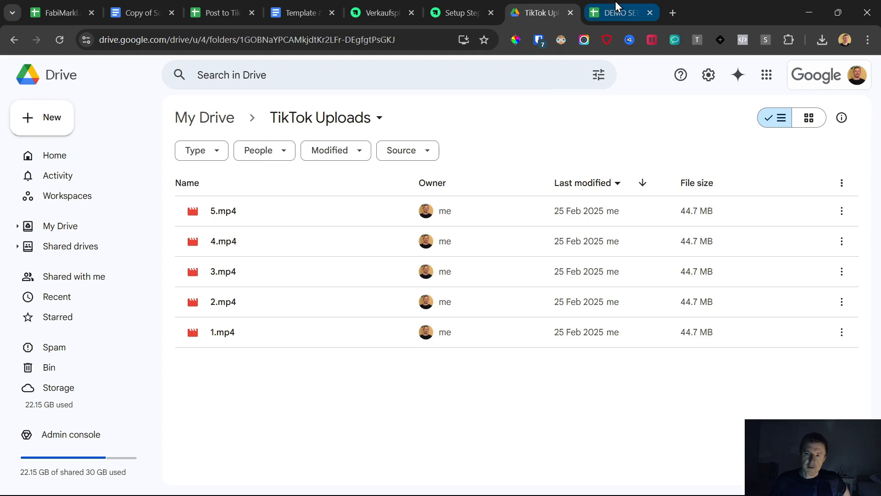